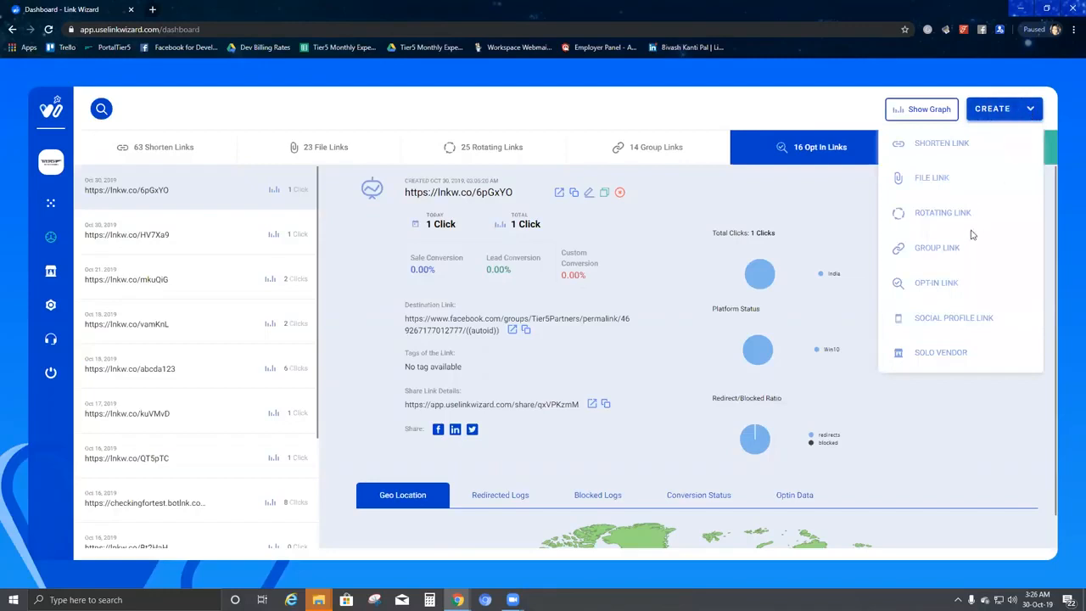
Start a new opt-in link and give its form the header 'Test'.
{"action": "left_click", "coordinate": [948, 289]}
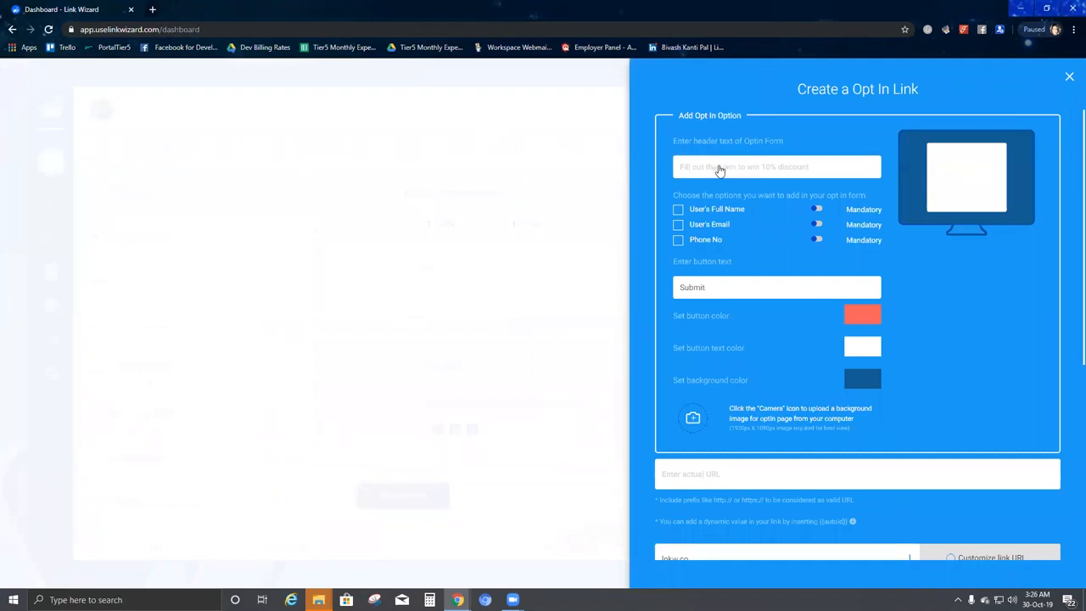
{"action": "left_click", "coordinate": [724, 168]}
{"action": "type", "text": "Test"}
Add the User's Full Name and Phone No fields, both marked mandatory.
{"action": "left_click", "coordinate": [677, 210]}
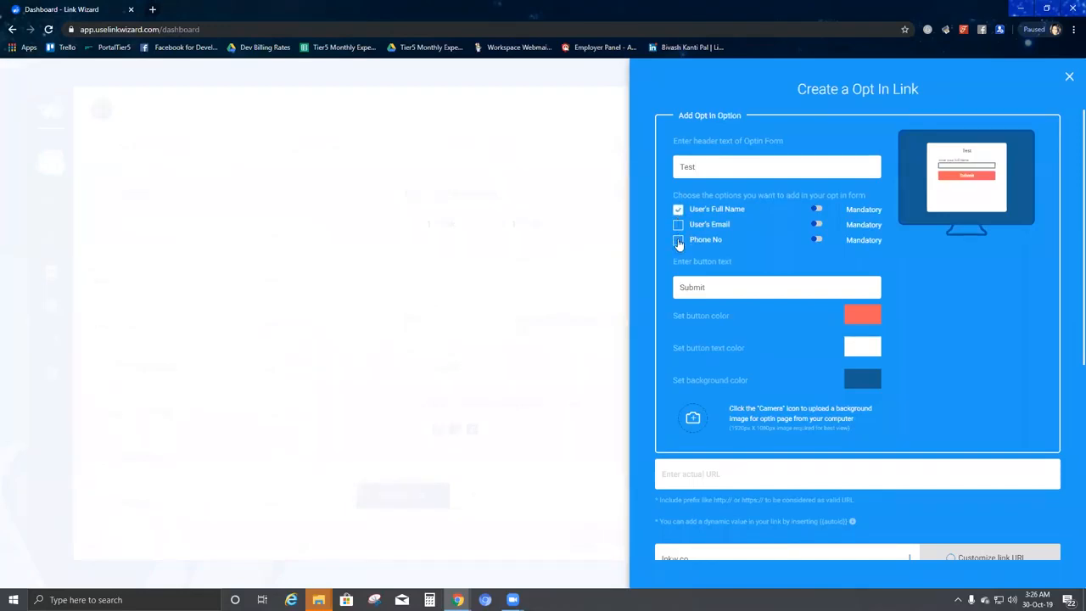
{"action": "left_click", "coordinate": [677, 240]}
{"action": "left_click", "coordinate": [816, 209]}
{"action": "left_click", "coordinate": [816, 240]}
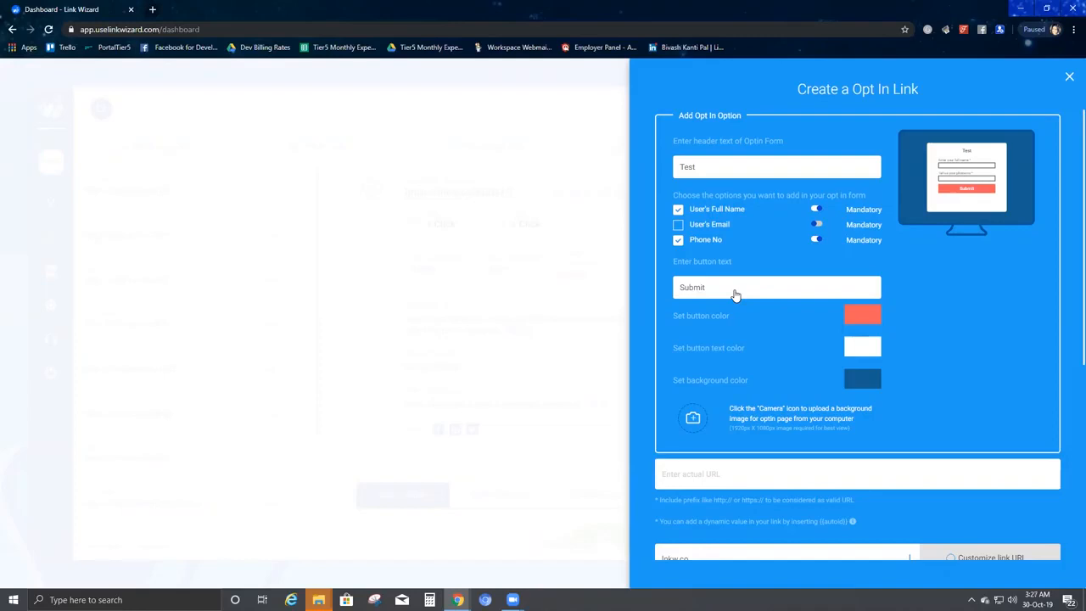
Change the submit button colour to purple.
{"action": "left_click", "coordinate": [861, 315]}
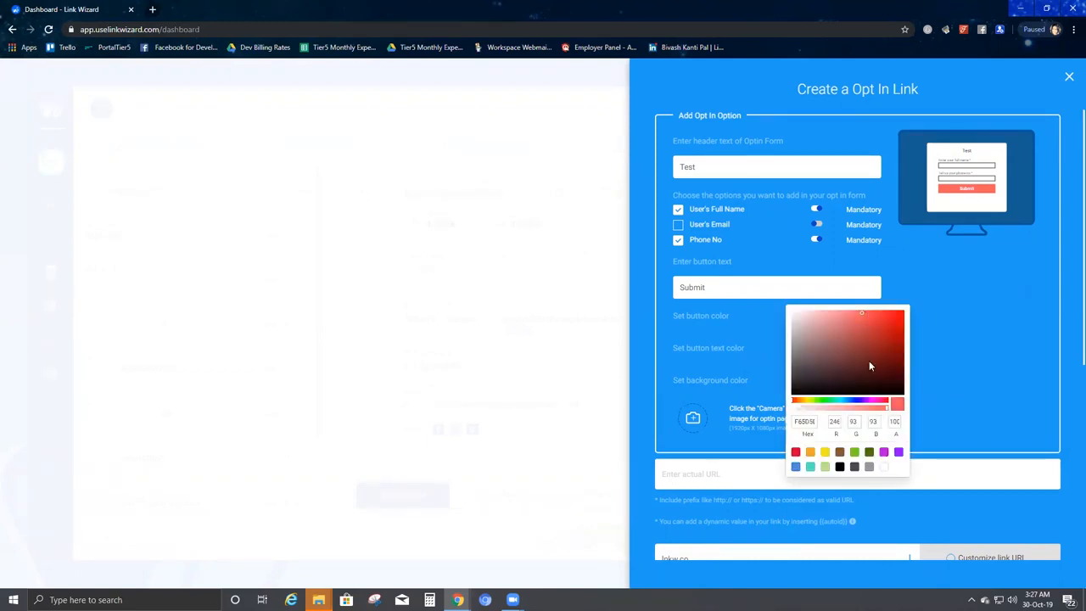
{"action": "left_click", "coordinate": [859, 403]}
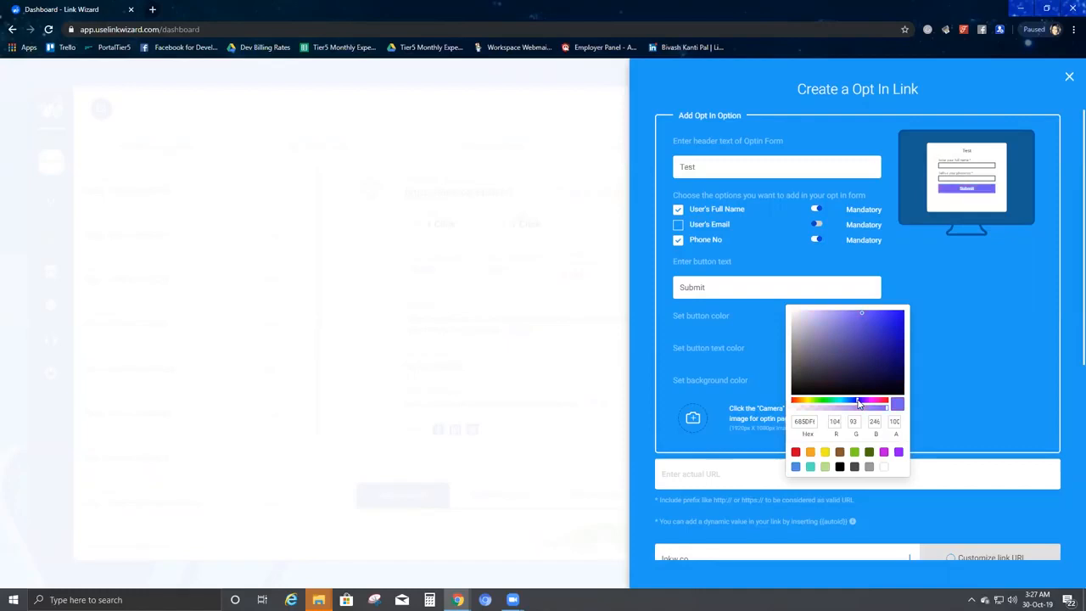
{"action": "left_click", "coordinate": [954, 409]}
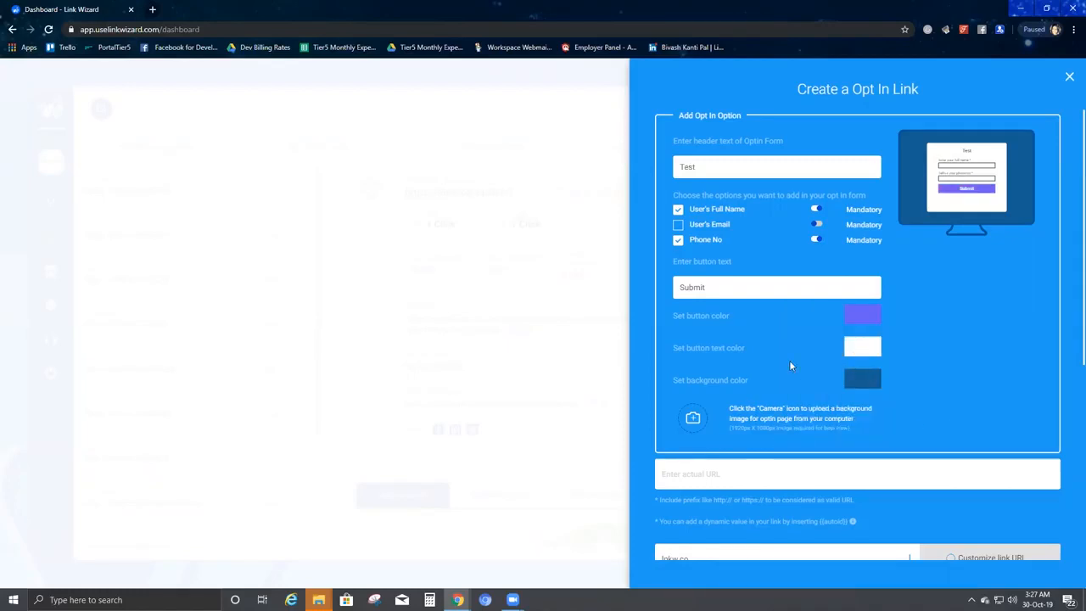
Change the form background colour to the red preset.
{"action": "left_click", "coordinate": [872, 382]}
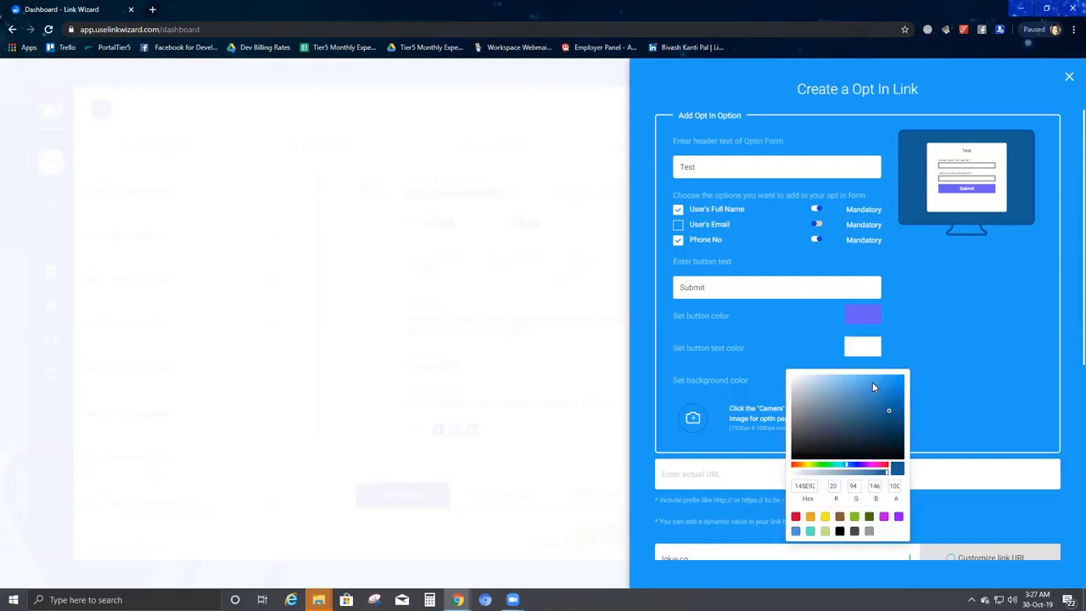
{"action": "left_click", "coordinate": [795, 515]}
{"action": "left_click", "coordinate": [955, 328]}
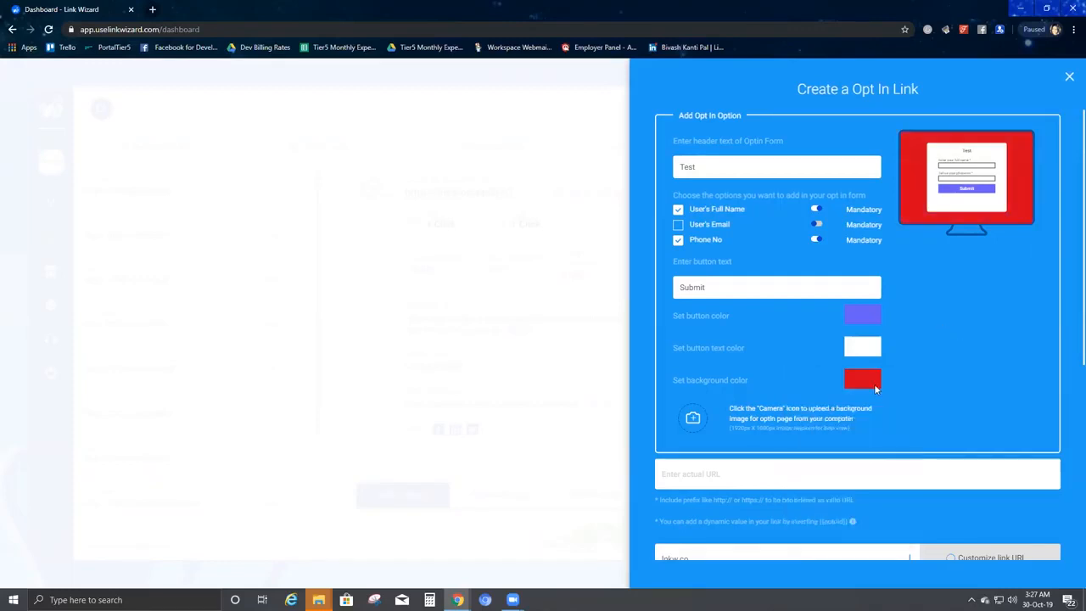
Upload the sky image from the Desktop as the opt-in page background.
{"action": "scroll", "coordinate": [684, 332], "scroll_direction": "down", "scroll_amount": 2}
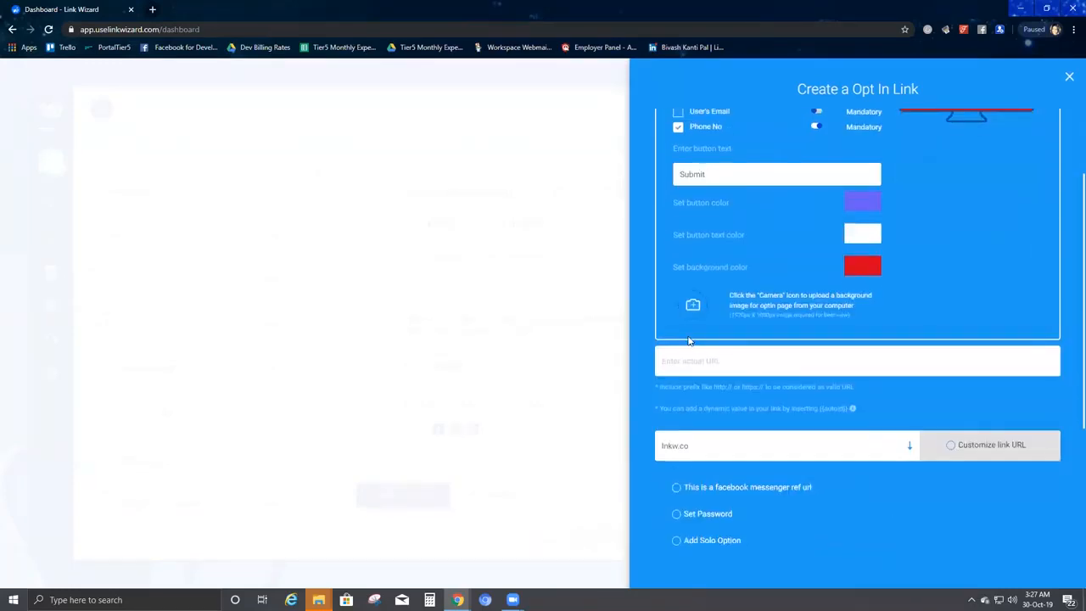
{"action": "left_click", "coordinate": [693, 306]}
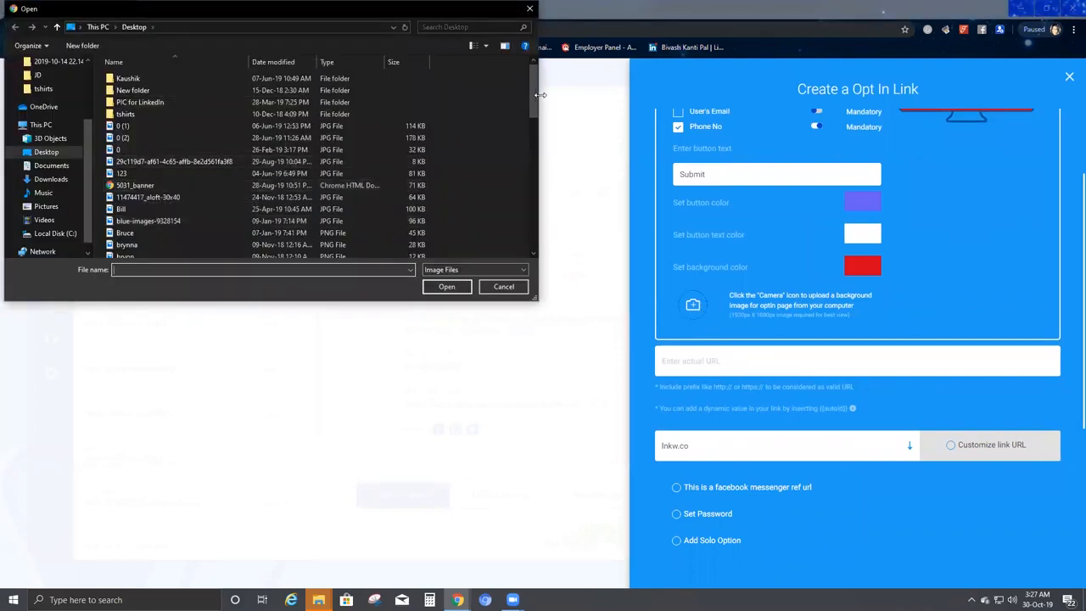
{"action": "mouse_move", "coordinate": [535, 98]}
{"action": "left_mouse_down"}
{"action": "mouse_move", "coordinate": [535, 127]}
{"action": "mouse_move", "coordinate": [539, 85]}
{"action": "left_mouse_up"}
{"action": "left_click_drag", "start_coordinate": [536, 95], "coordinate": [537, 234]}
{"action": "left_click", "coordinate": [187, 165]}
{"action": "left_click", "coordinate": [447, 285]}
{"action": "scroll", "coordinate": [988, 236], "scroll_direction": "up", "scroll_amount": 2}
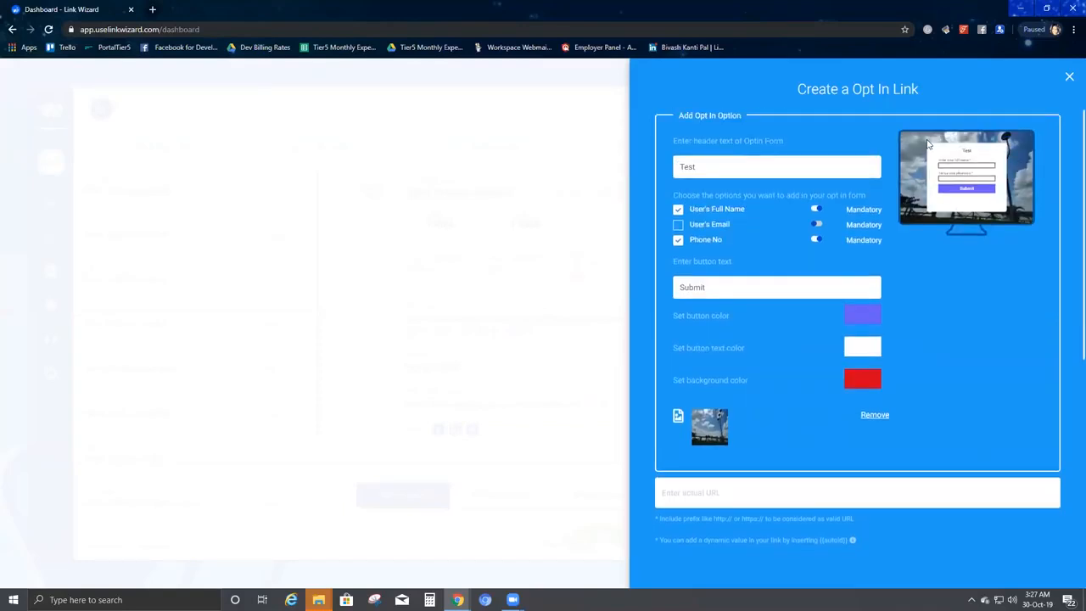
{"action": "scroll", "coordinate": [927, 339], "scroll_direction": "down", "scroll_amount": 2}
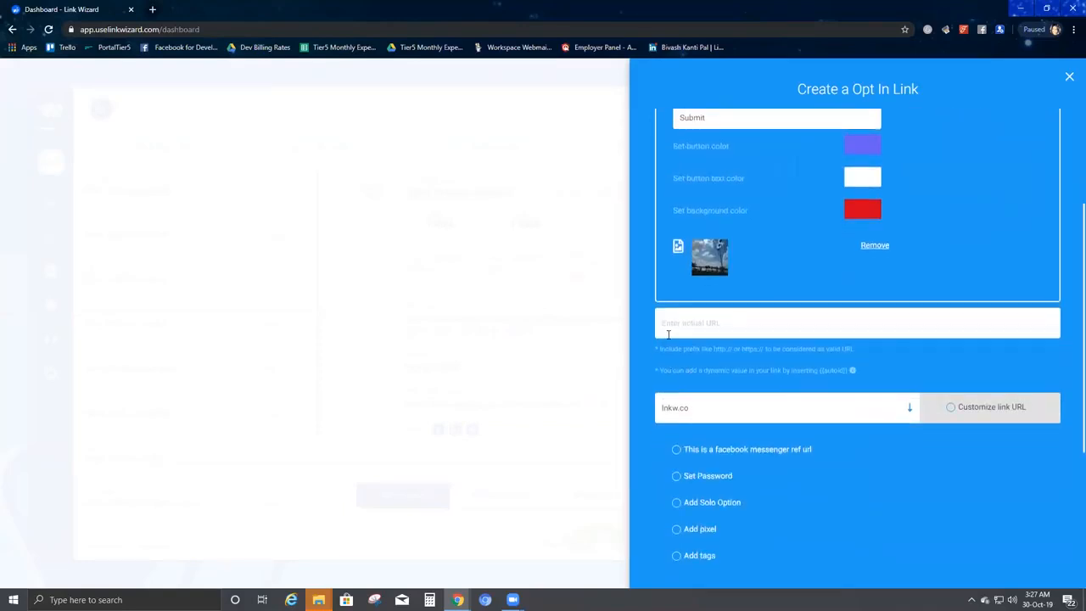
Paste the Amazon URL into the destination URL field.
{"action": "left_click", "coordinate": [711, 323]}
{"action": "key", "text": "ctrl+v"}
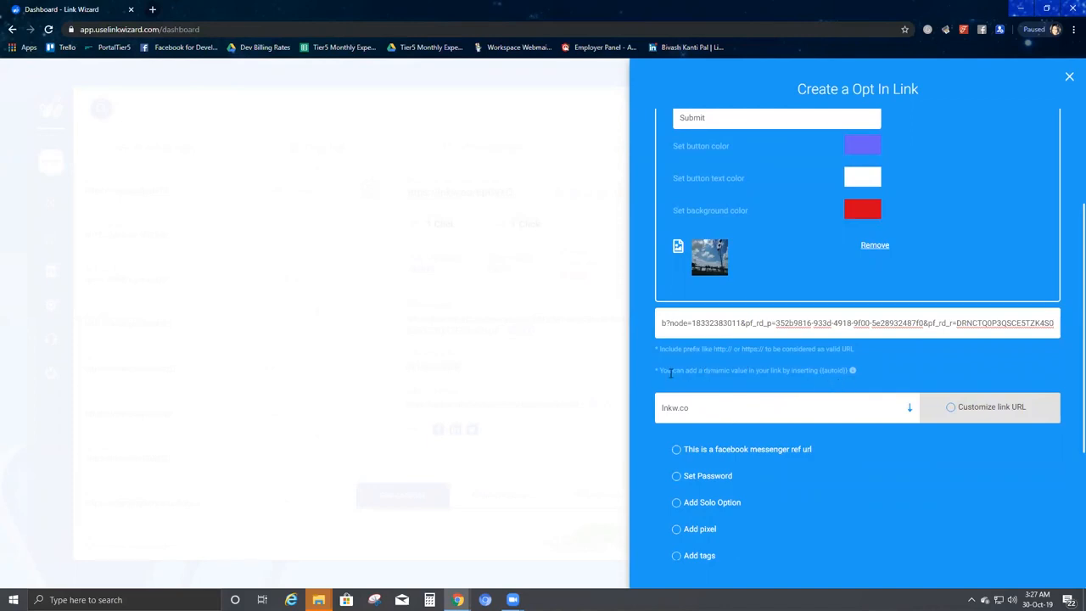
{"action": "left_click_drag", "start_coordinate": [853, 370], "coordinate": [646, 371]}
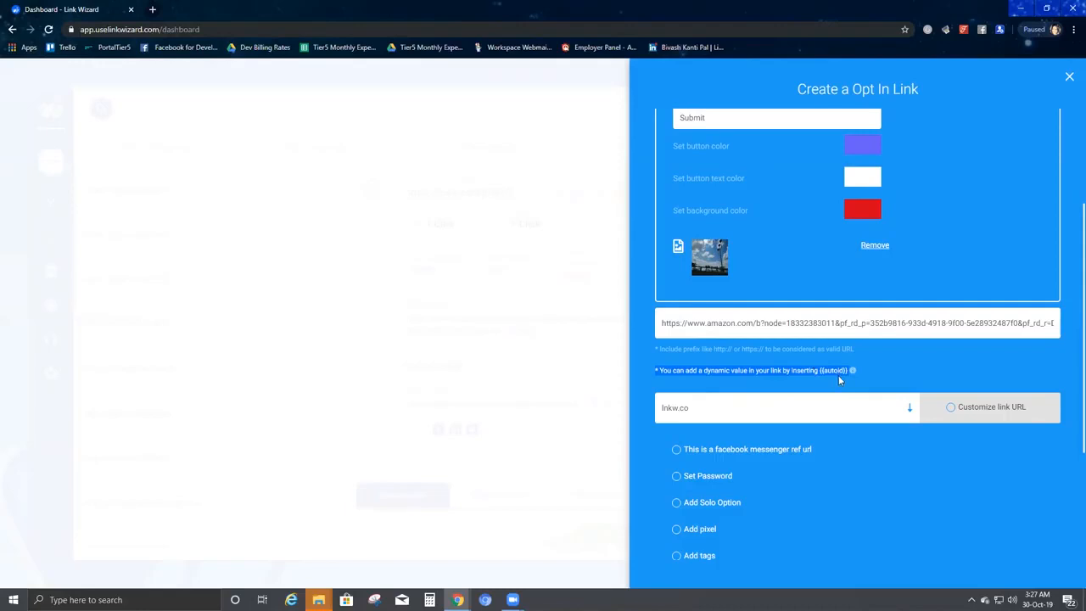
{"action": "left_click_drag", "start_coordinate": [1048, 323], "coordinate": [1057, 323]}
{"action": "left_click", "coordinate": [1055, 323]}
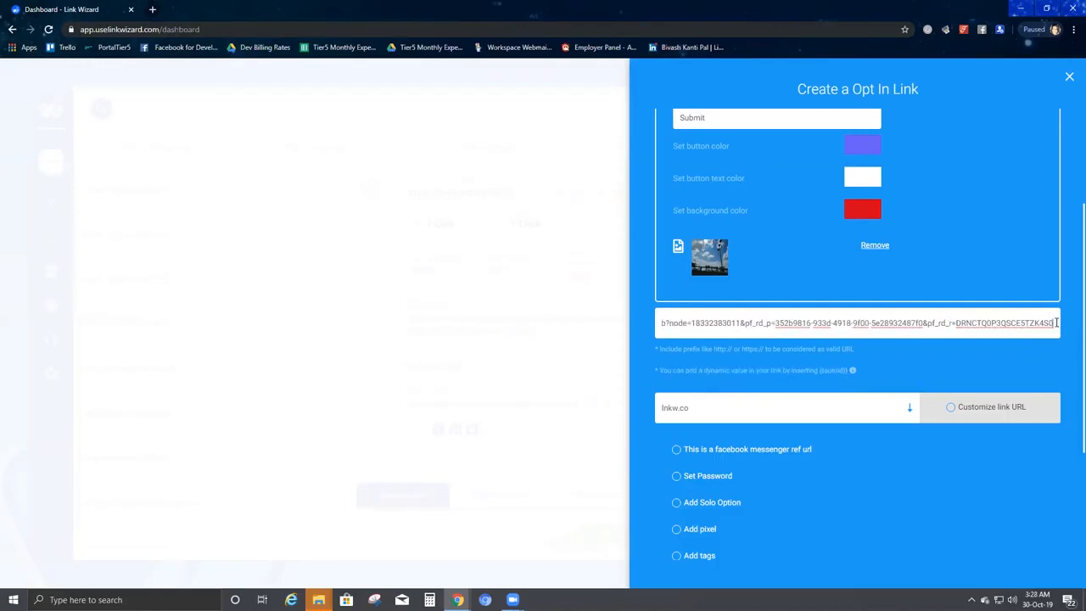
Append &Somevalue={{autoid}} to the end of the destination URL as a dynamic value.
{"action": "type", "text": "8"}
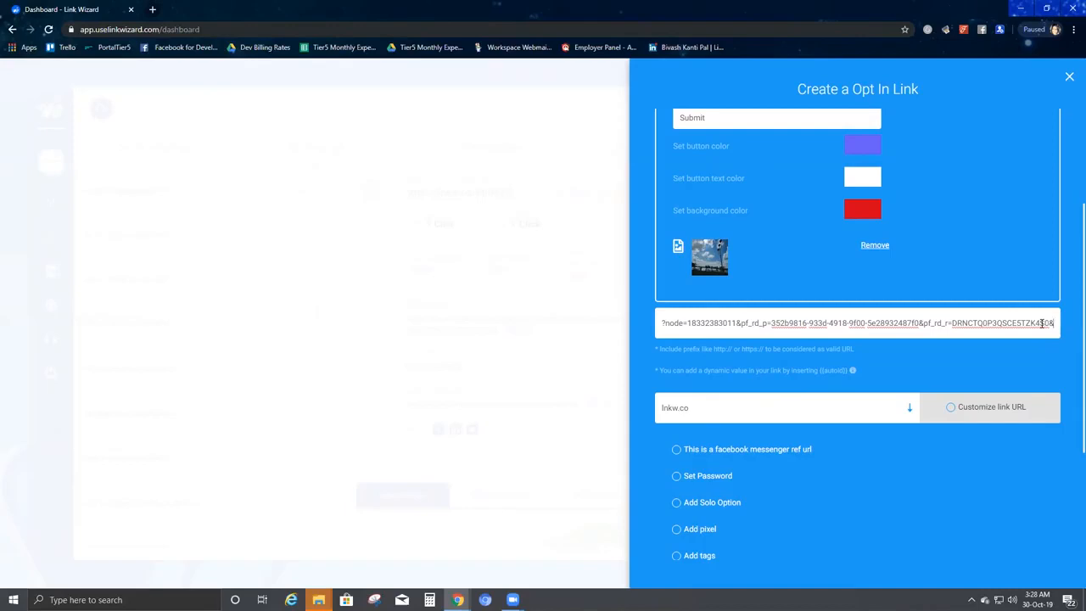
{"action": "type", "text": "Some "}
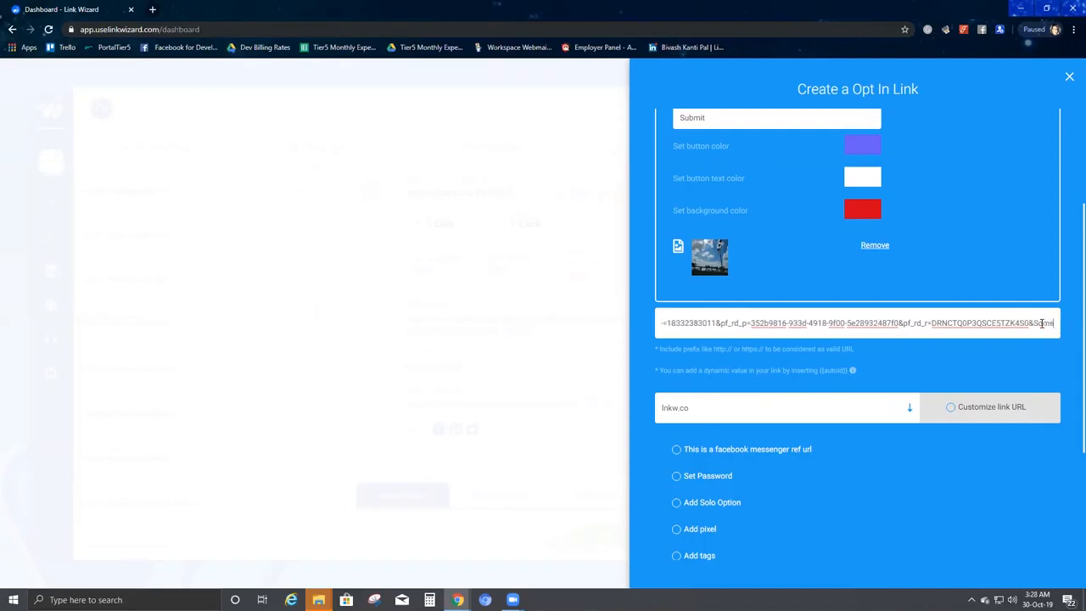
{"action": "type", "text": "V"}
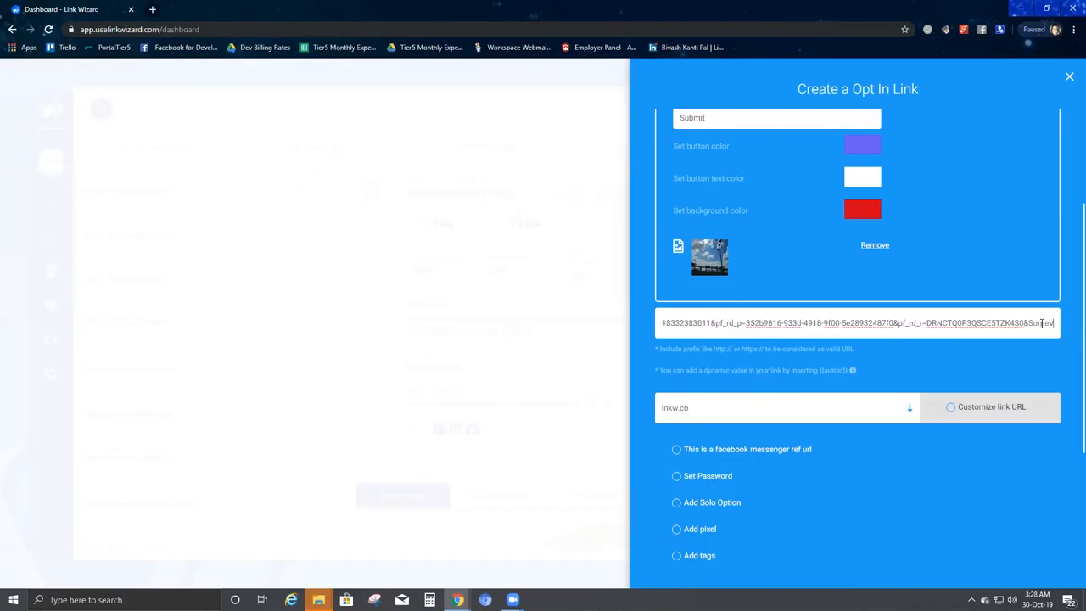
{"action": "type", "text": "alue"}
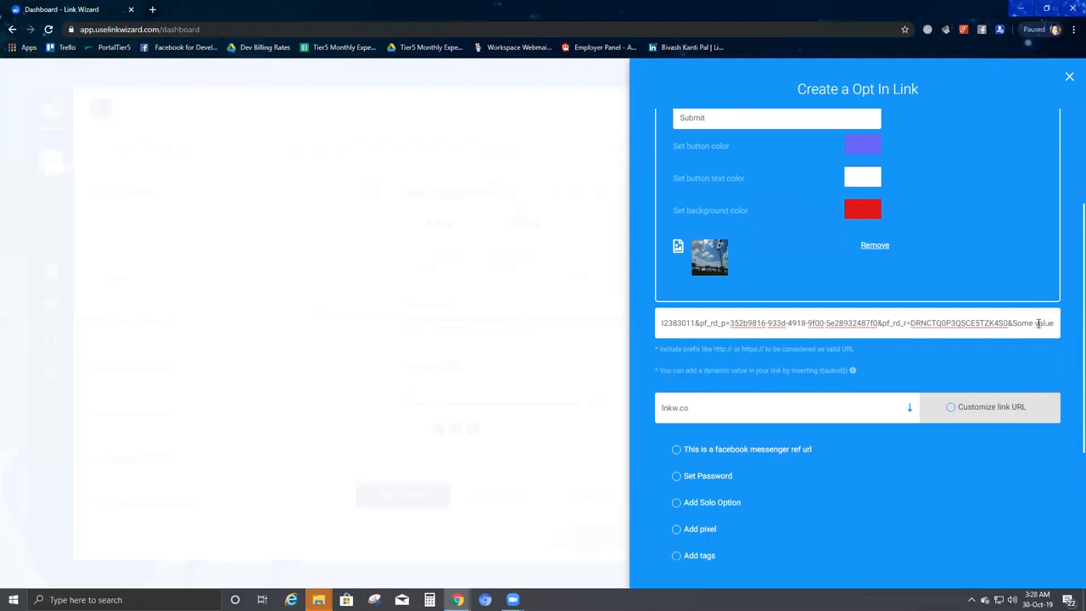
{"action": "left_click", "coordinate": [1035, 323]}
{"action": "key", "text": "BackSpace"}
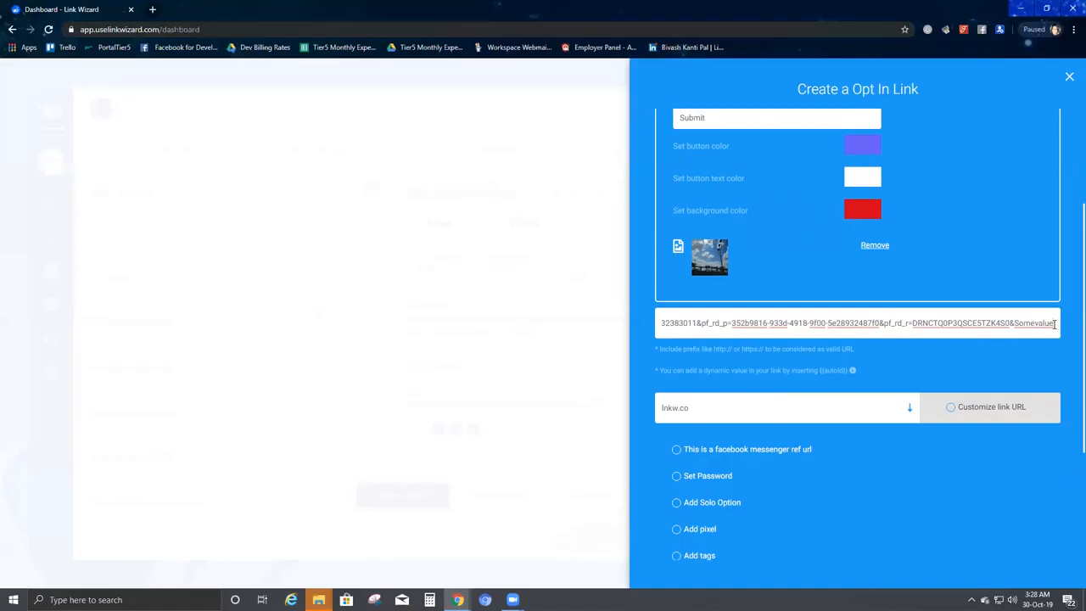
{"action": "type", "text": "="}
{"action": "type", "text": "1"}
{"action": "type", "text": "autoid"}
{"action": "key", "text": "BackSpace"}
{"action": "key", "text": "BackSpace"}
{"action": "key", "text": "BackSpace"}
{"action": "key", "text": "BackSpace"}
{"action": "key", "text": "BackSpace"}
{"action": "key", "text": "BackSpace"}
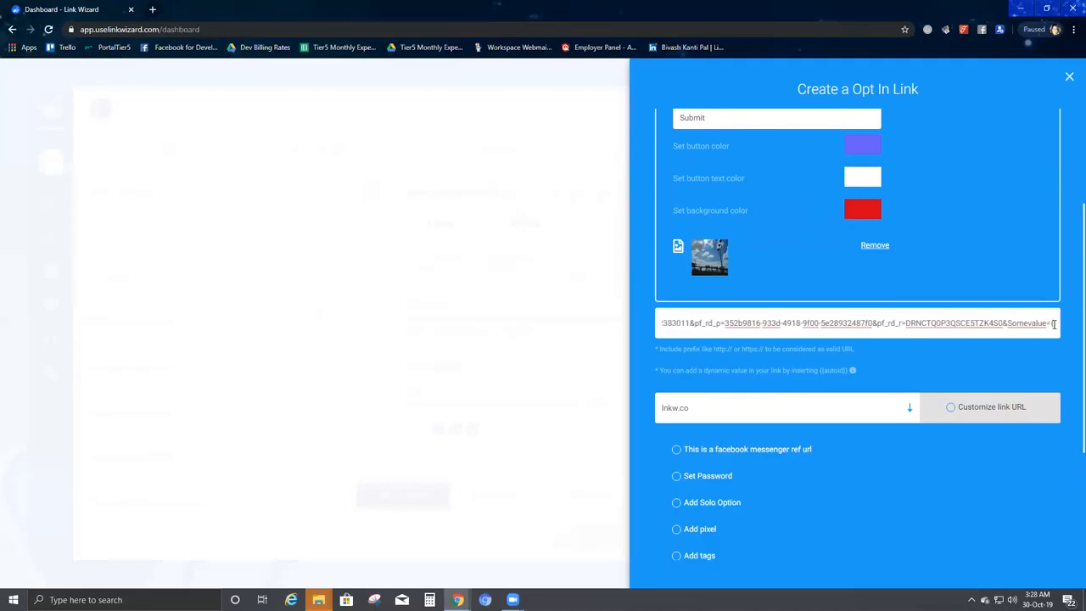
{"action": "type", "text": "{autoid"}
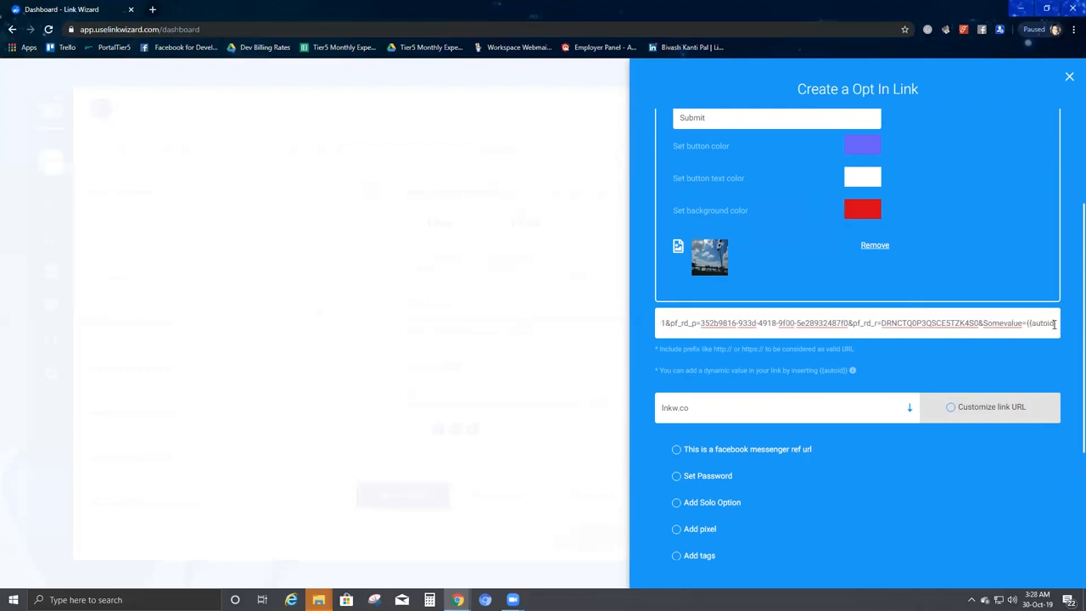
{"action": "type", "text": "}}"}
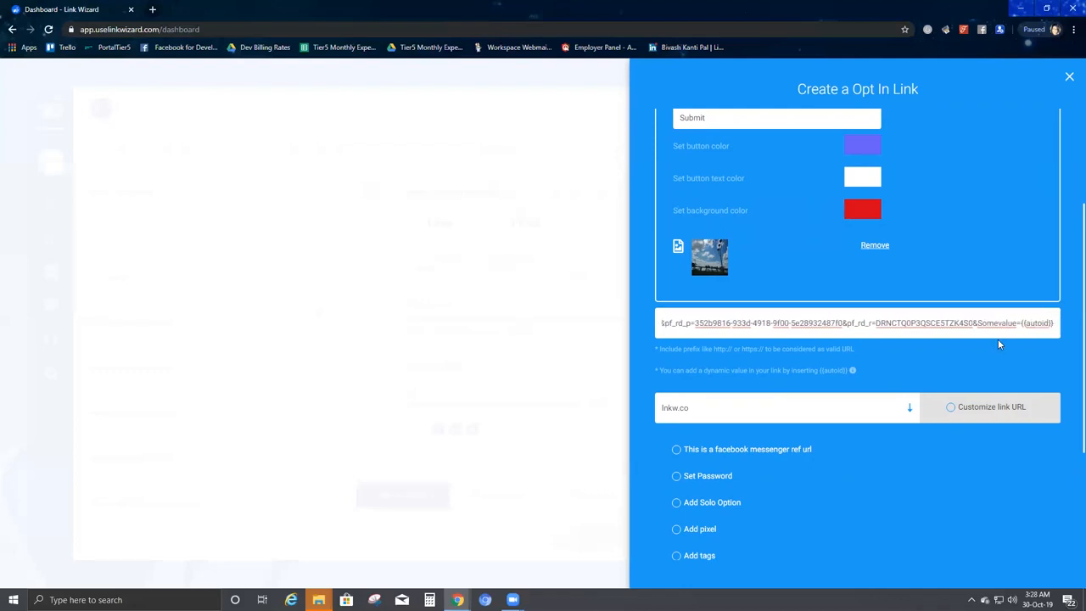
Create the opt-in link, producing lnkw.co/Me1YDe.
{"action": "scroll", "coordinate": [820, 478], "scroll_direction": "down", "scroll_amount": 3}
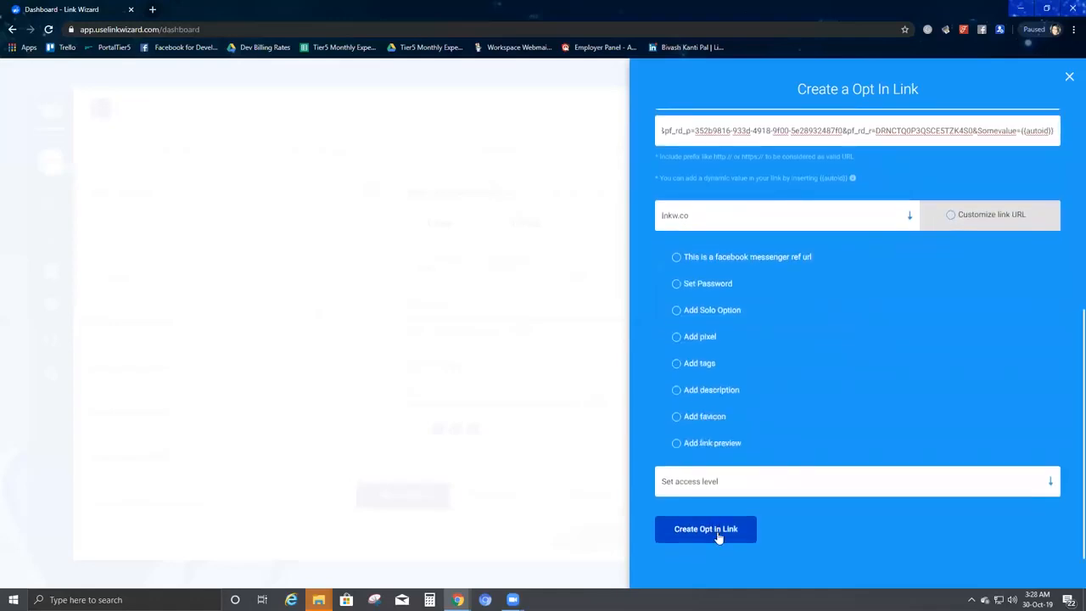
{"action": "left_click", "coordinate": [718, 531]}
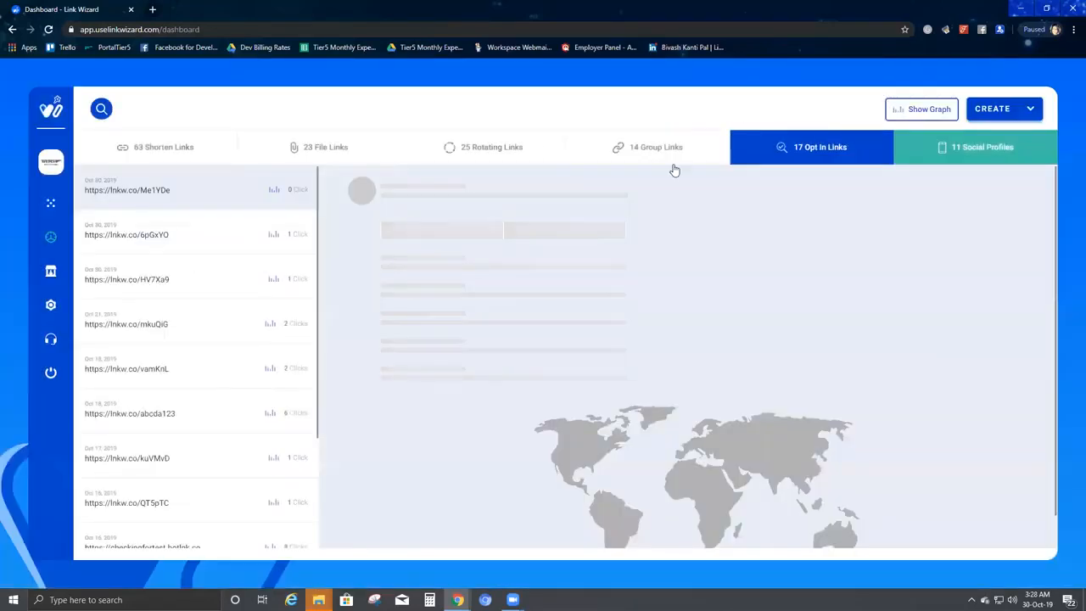
Refresh the opt-in links list and review the Me1YDe link's 0-click details.
{"action": "left_click", "coordinate": [821, 148]}
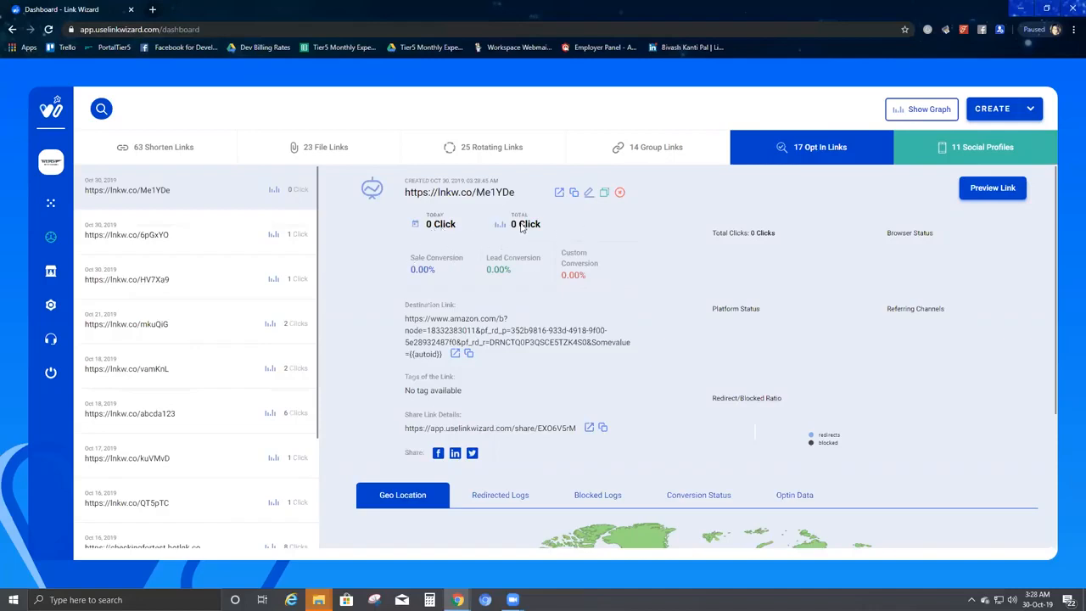
{"action": "left_click_drag", "start_coordinate": [709, 234], "coordinate": [931, 405]}
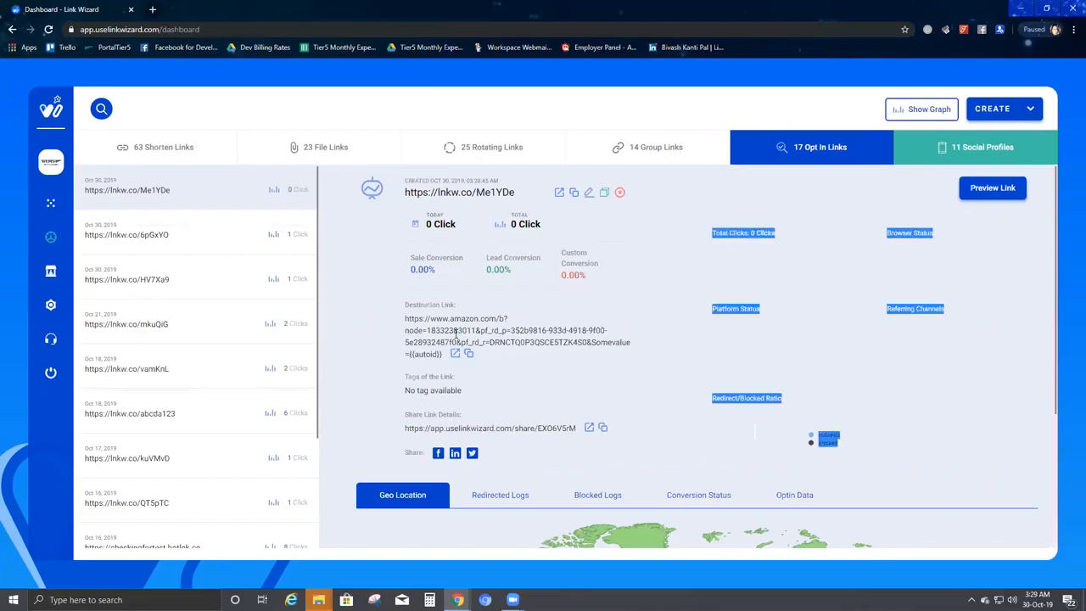
{"action": "left_click", "coordinate": [427, 386]}
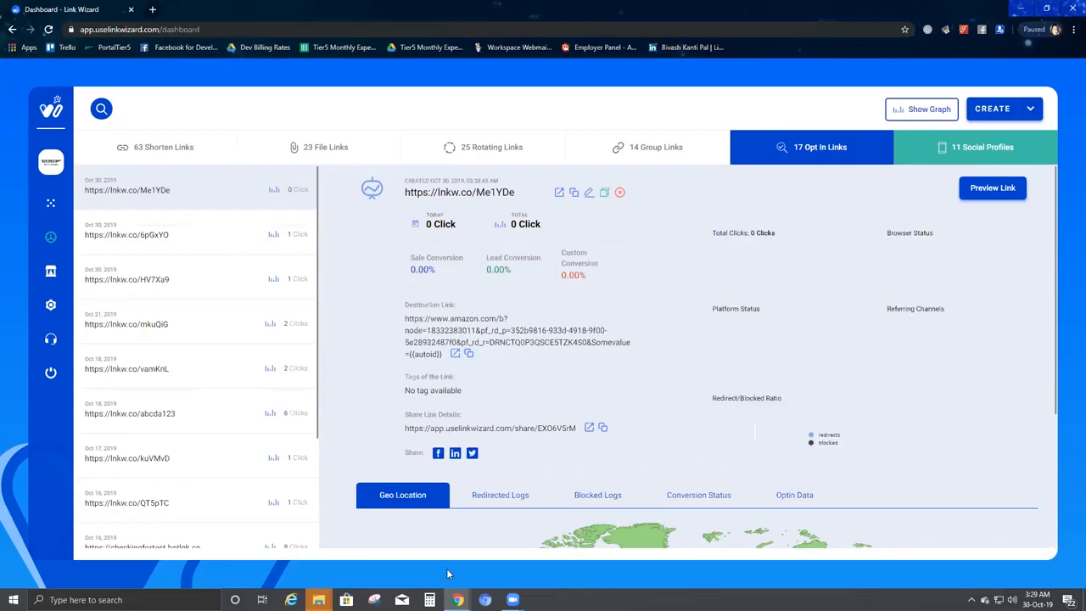
{"action": "left_click", "coordinate": [485, 599]}
Open the short link lnkw.co/Me1YDe in Chrome.
{"action": "left_click", "coordinate": [217, 27]}
{"action": "type", "text": "https://lnkw.co/Me1YDe"}
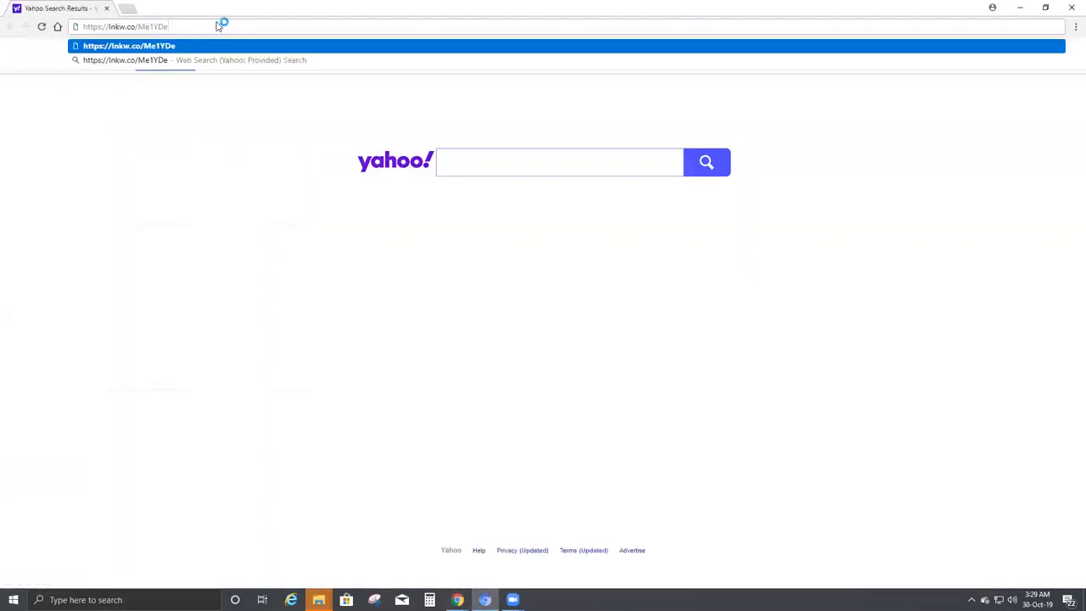
{"action": "key", "text": "Return"}
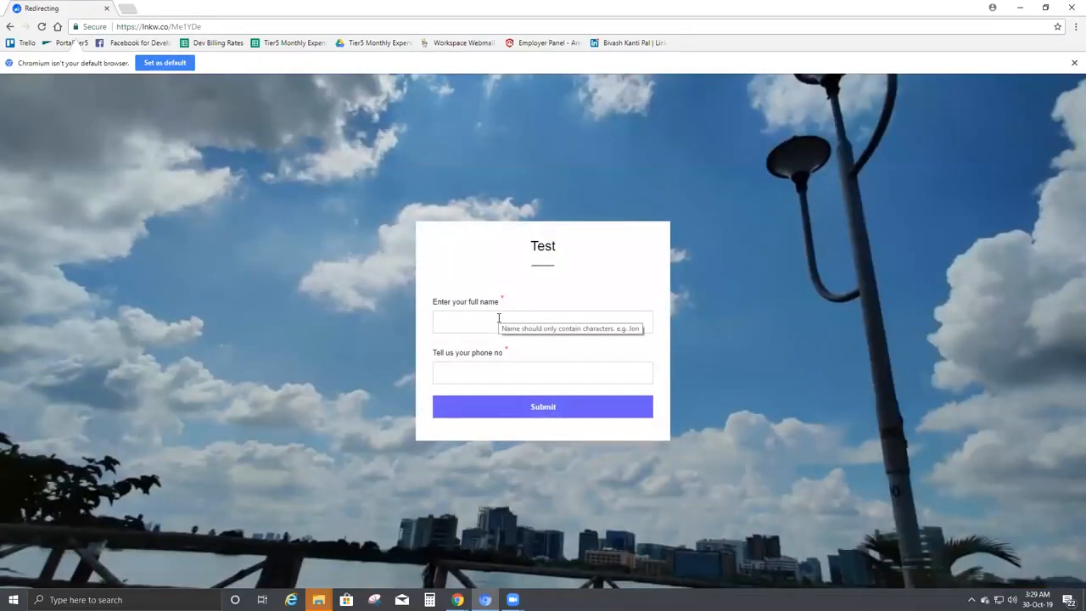
Fill in a full name and phone number and submit the Test form.
{"action": "left_click", "coordinate": [498, 319]}
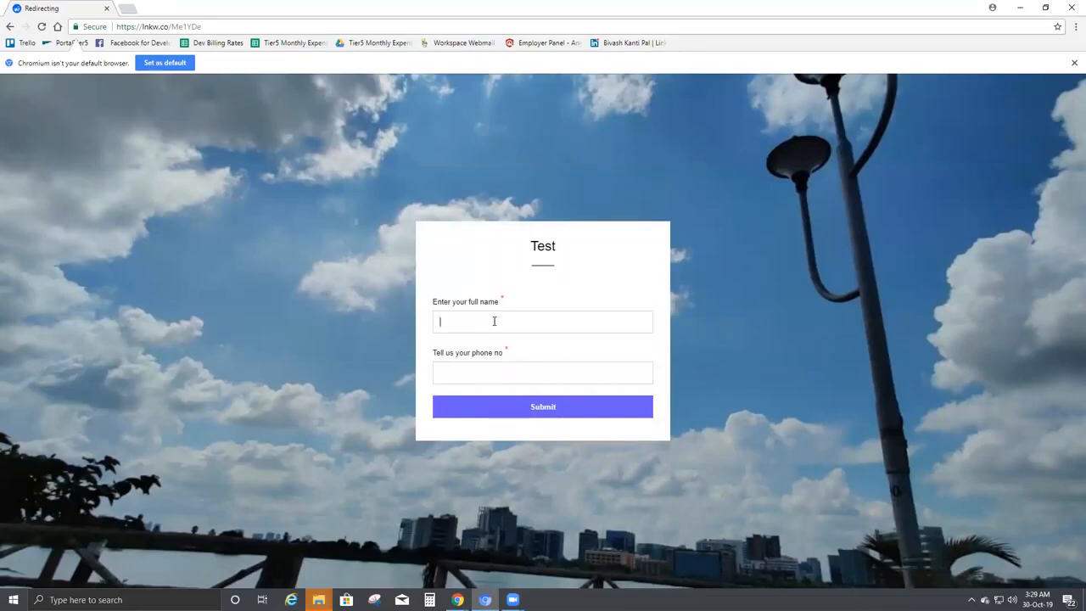
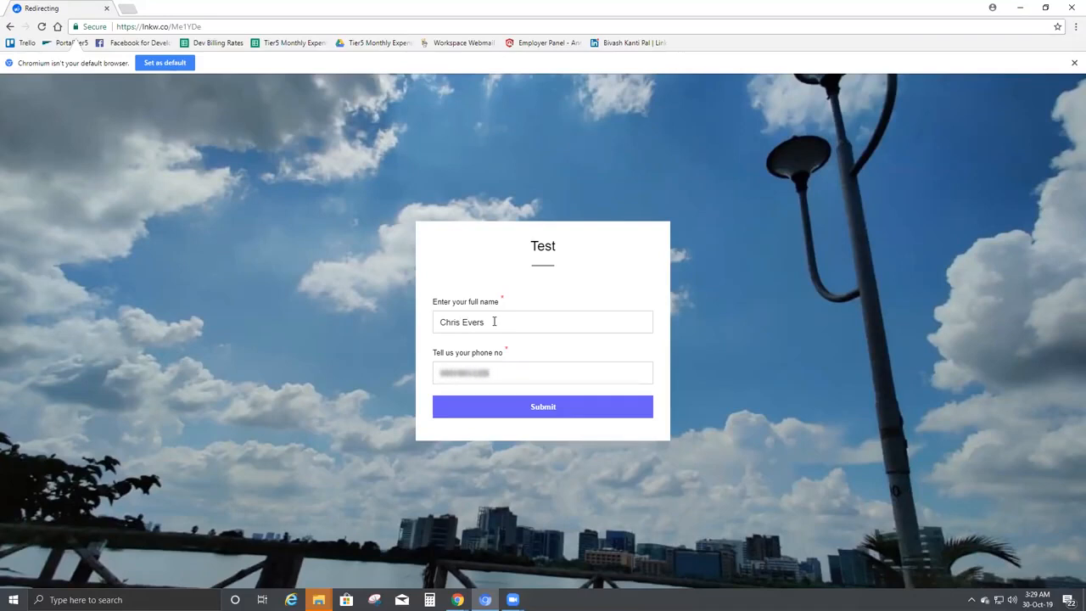
{"action": "left_click", "coordinate": [559, 416]}
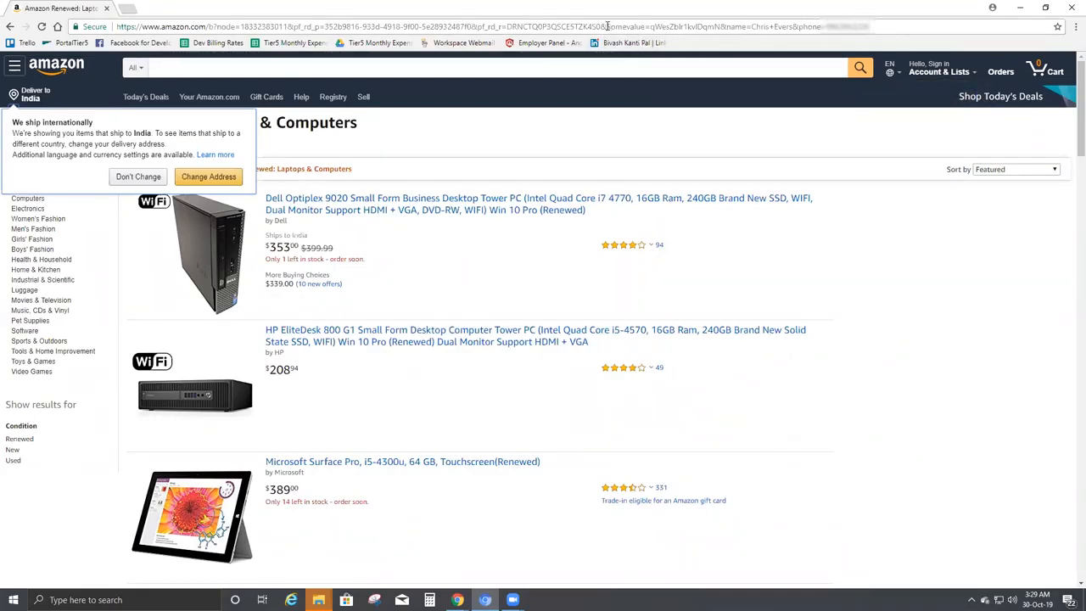
Highlight the name and phone parameters in the Amazon URL, then bring up Chrome's taskbar menu.
{"action": "left_click_drag", "start_coordinate": [602, 26], "coordinate": [876, 26]}
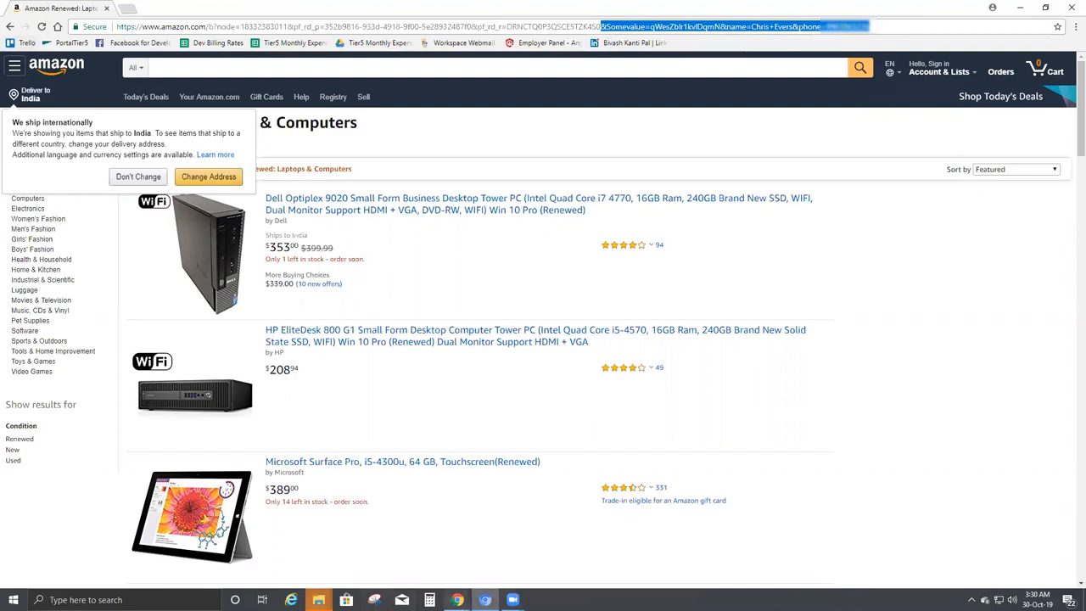
{"action": "right_click", "coordinate": [458, 600]}
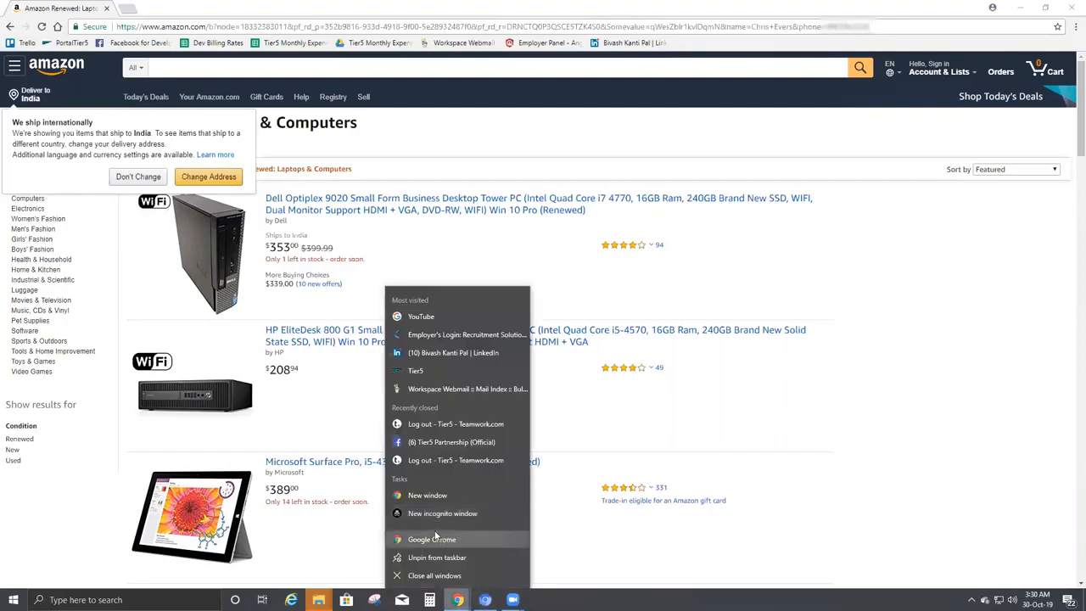
Load lnkw.co/Me1YDe in a new Chrome window.
{"action": "left_click", "coordinate": [422, 494]}
{"action": "type", "text": "https://lnkw.co/Me1YDe"}
{"action": "key", "text": "Return"}
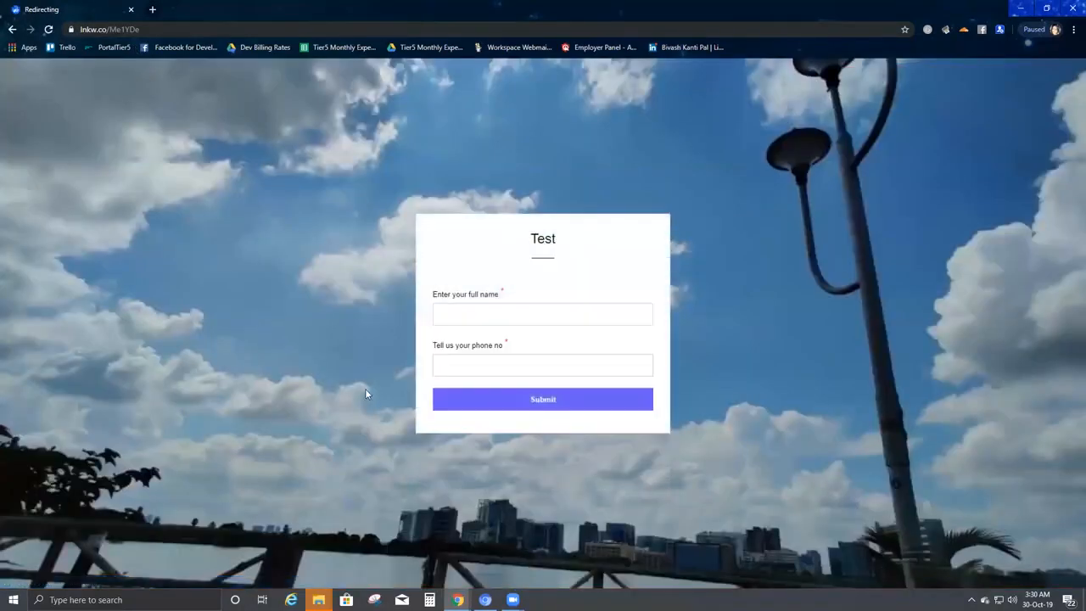
Enter a second full name and phone number and submit the Test form.
{"action": "left_click", "coordinate": [478, 308]}
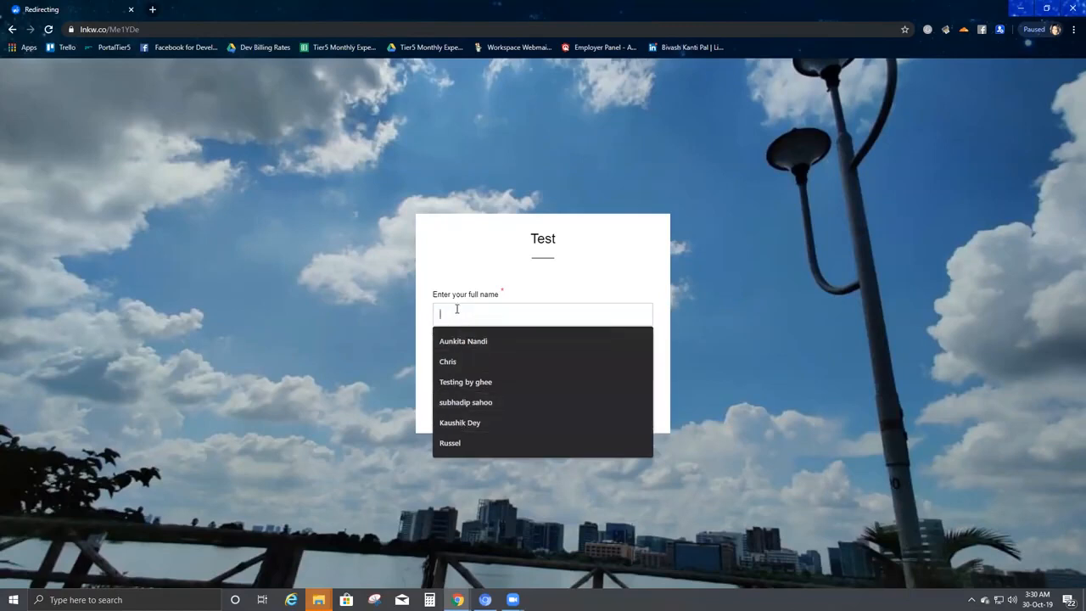
{"action": "type", "text": "Russel"}
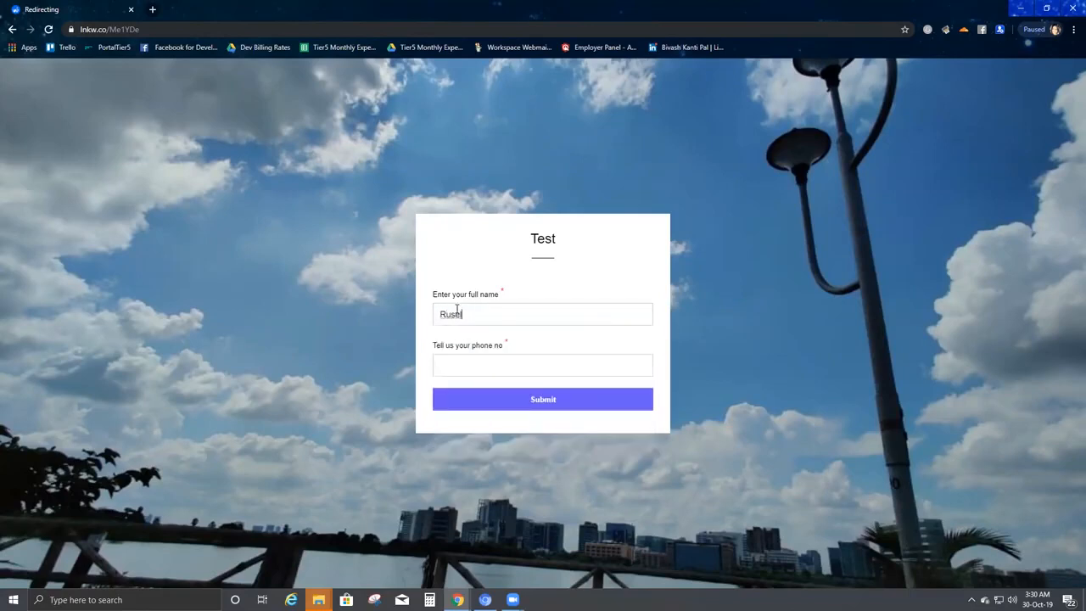
{"action": "key", "text": "BackSpace"}
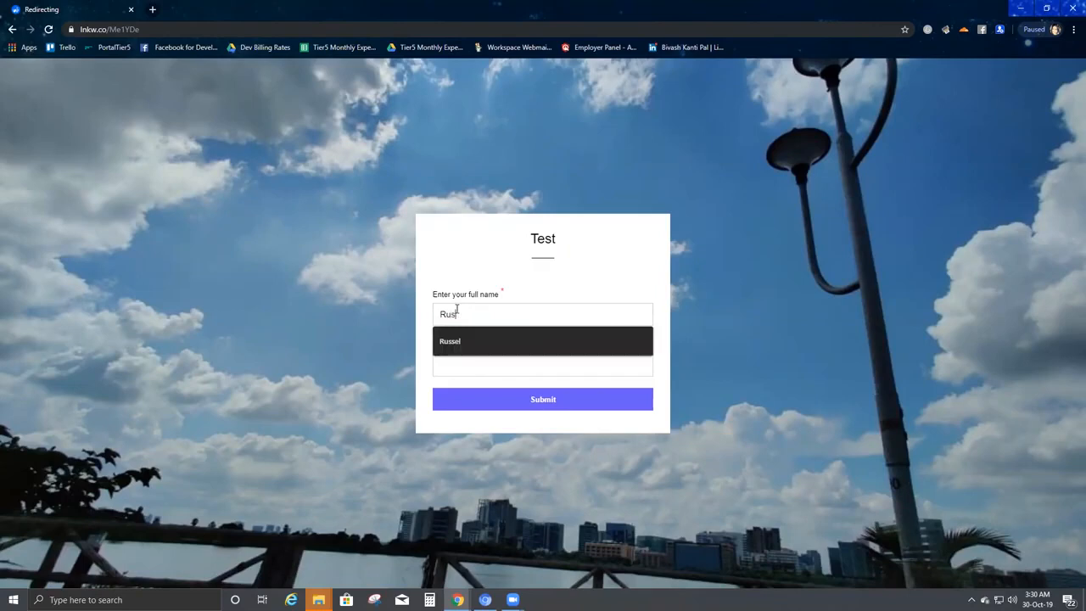
{"action": "type", "text": "ssel"}
{"action": "left_click", "coordinate": [467, 368]}
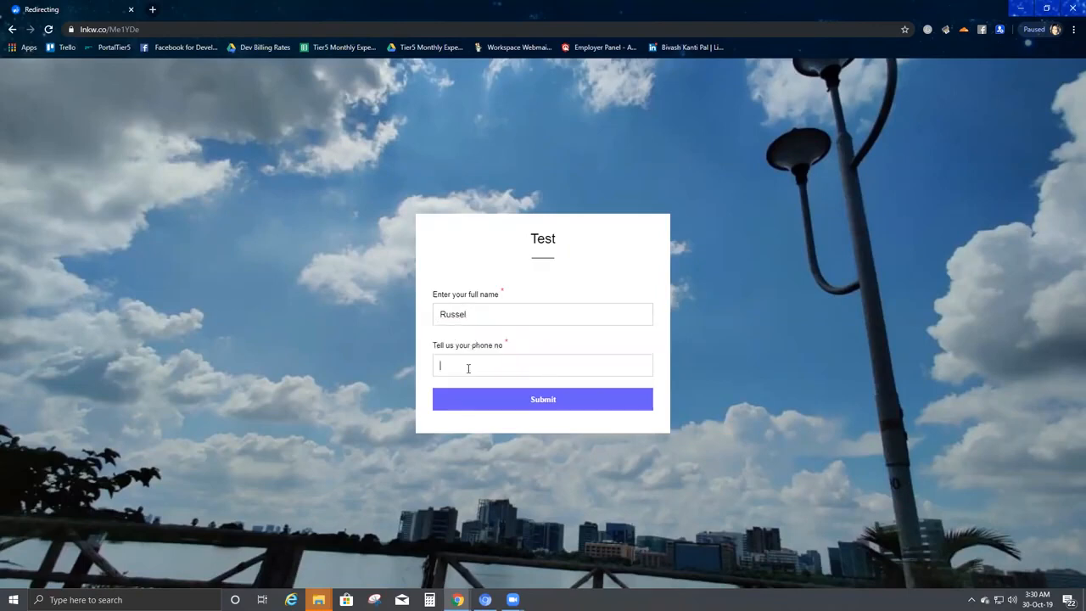
{"action": "type", "text": "1234567890"}
{"action": "left_click", "coordinate": [501, 394]}
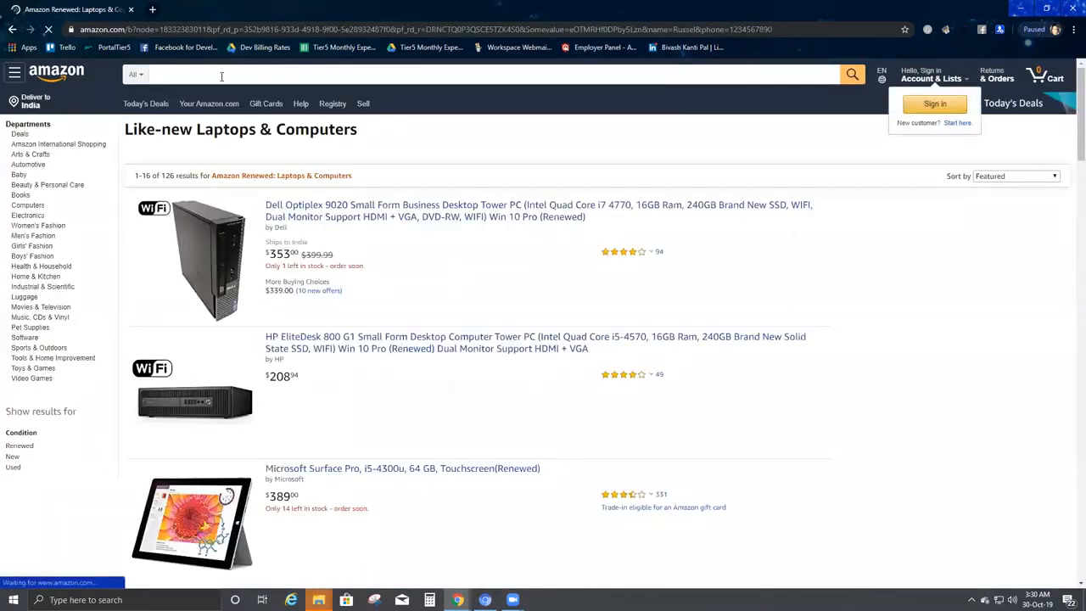
Compare the second submission's name and phone in the URL, then close the first Amazon window.
{"action": "left_click_drag", "start_coordinate": [774, 28], "coordinate": [530, 29]}
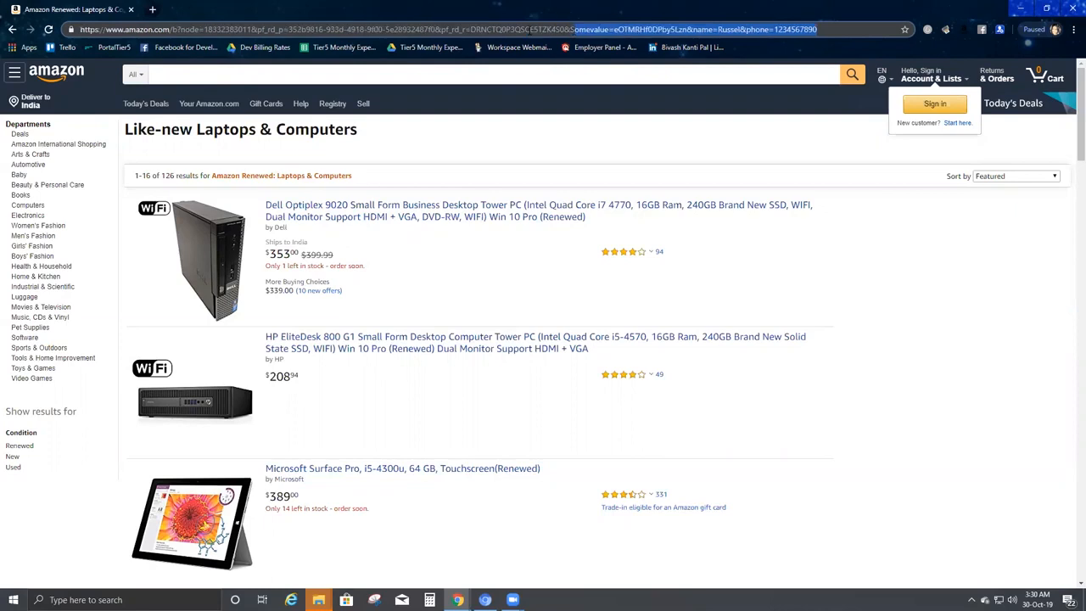
{"action": "left_click", "coordinate": [823, 28]}
{"action": "left_click_drag", "start_coordinate": [816, 28], "coordinate": [570, 28]}
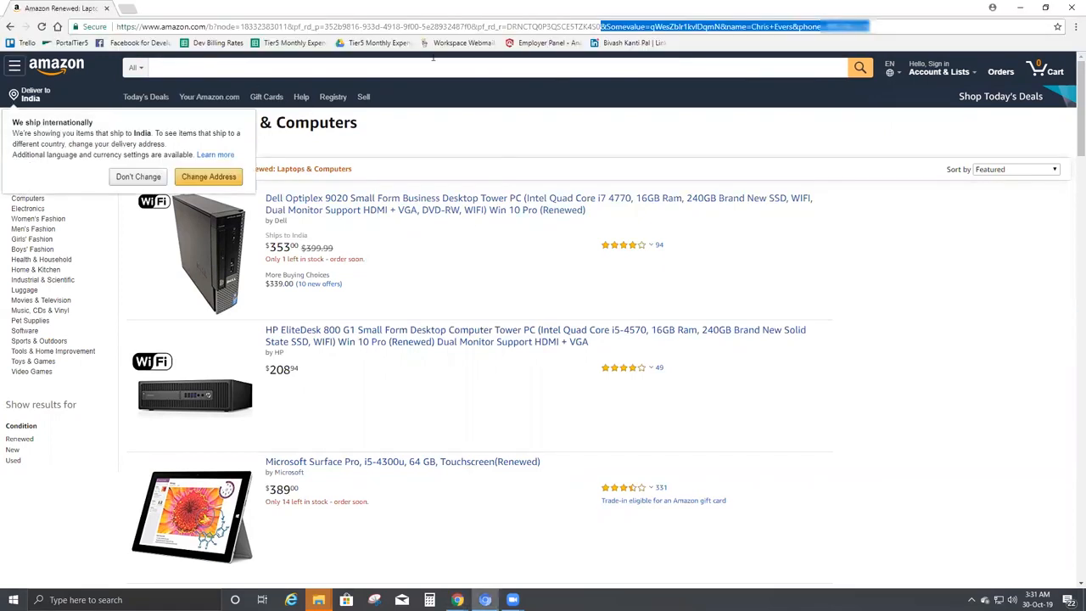
{"action": "left_click", "coordinate": [1072, 7]}
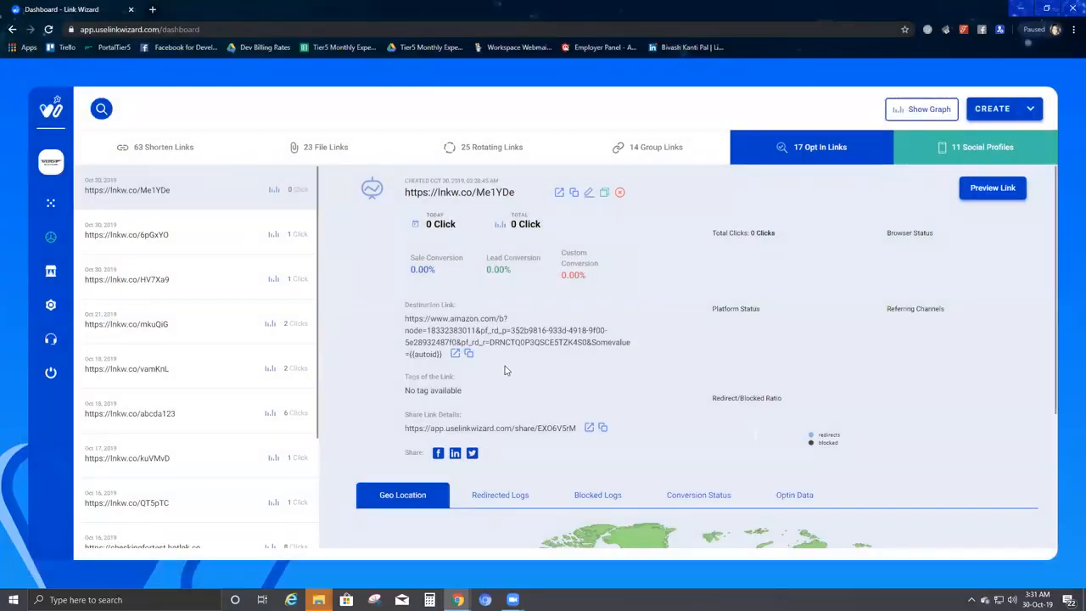
Reload the Opt In Links dashboard and confirm lnkw.co/Me1YDe shows 2 total clicks, then view the Geo Location map.
{"action": "left_click", "coordinate": [840, 152]}
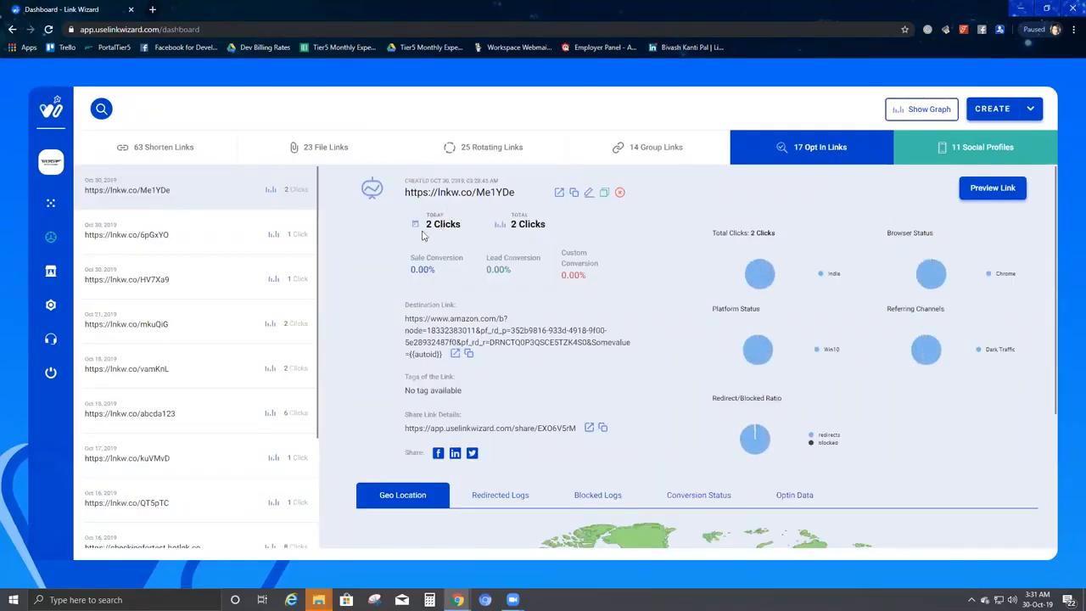
{"action": "mouse_move", "coordinate": [423, 215]}
{"action": "left_mouse_down"}
{"action": "mouse_move", "coordinate": [472, 218]}
{"action": "mouse_move", "coordinate": [415, 235]}
{"action": "left_mouse_up"}
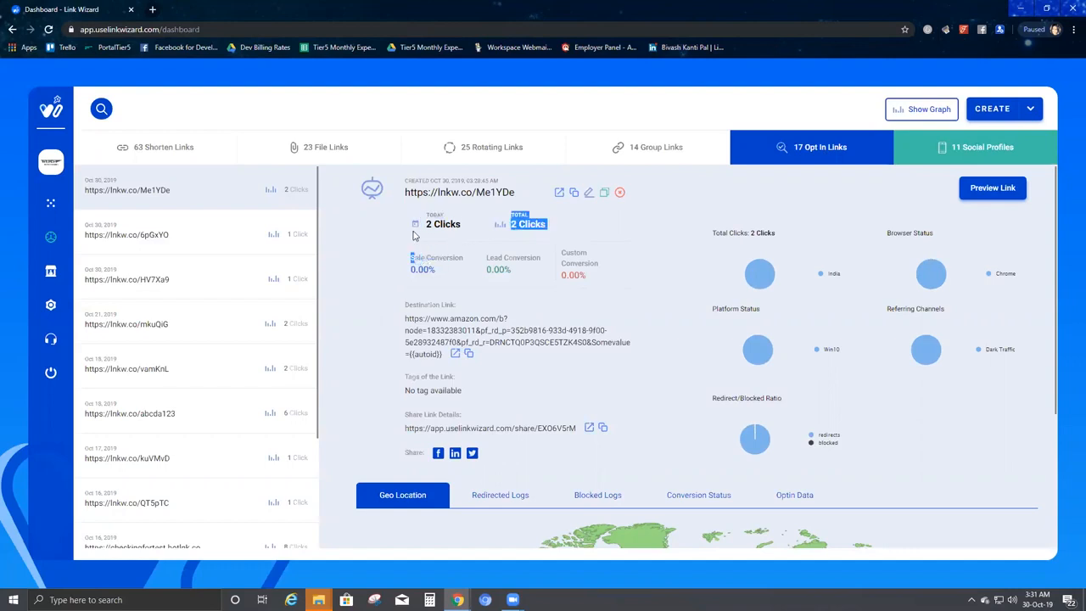
{"action": "left_click", "coordinate": [541, 235]}
{"action": "scroll", "coordinate": [644, 247], "scroll_direction": "down", "scroll_amount": 1}
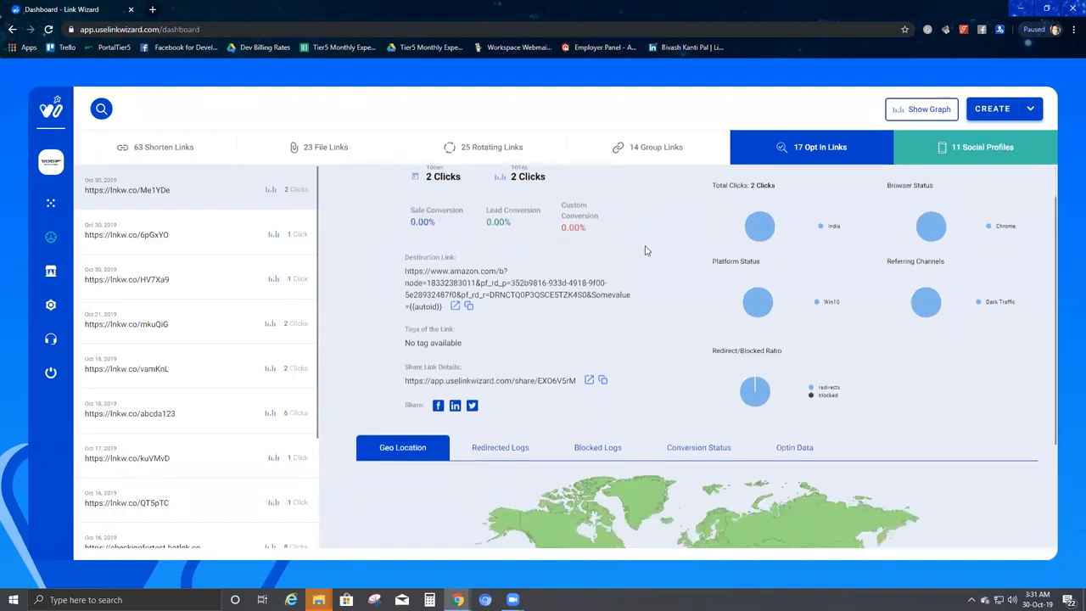
{"action": "scroll", "coordinate": [899, 274], "scroll_direction": "up", "scroll_amount": 1}
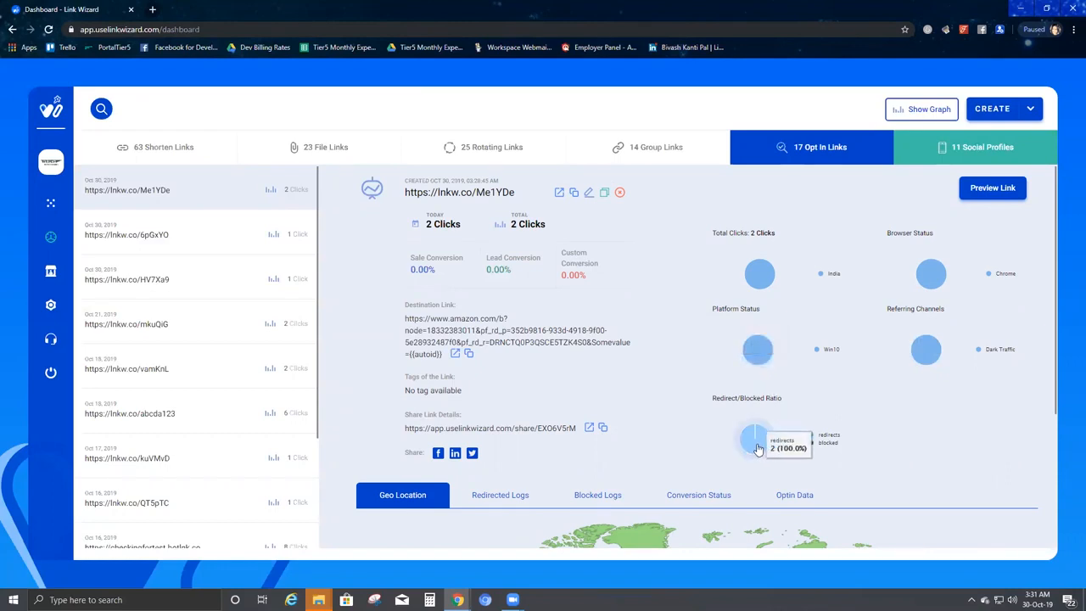
{"action": "scroll", "coordinate": [757, 448], "scroll_direction": "down", "scroll_amount": 3}
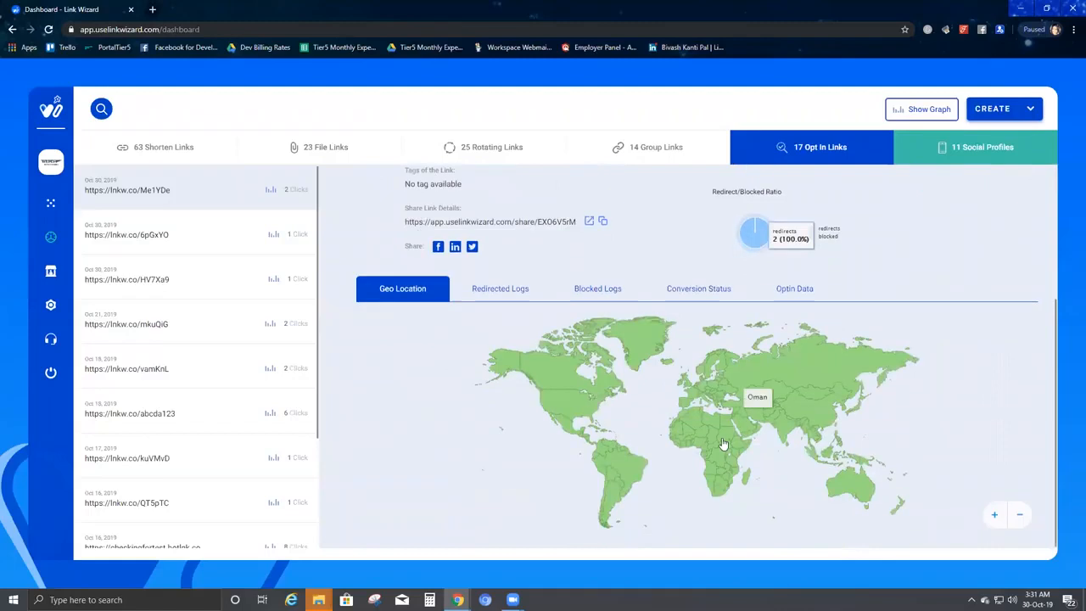
Show the link's Redirected Logs and review the two redirected visit entries.
{"action": "left_click", "coordinate": [500, 289]}
{"action": "scroll", "coordinate": [574, 339], "scroll_direction": "down", "scroll_amount": 3}
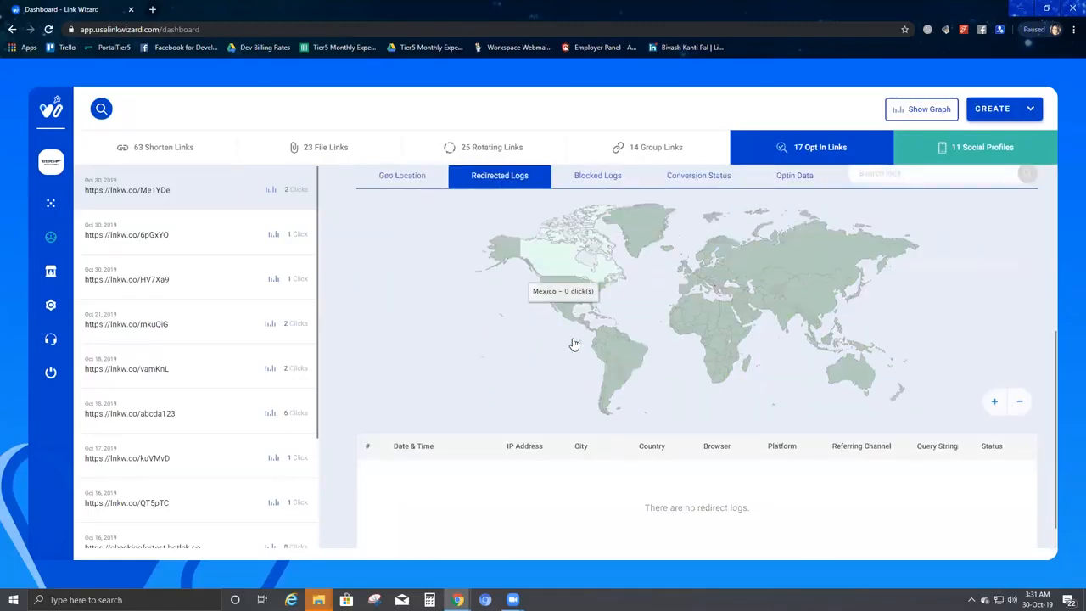
{"action": "scroll", "coordinate": [557, 301], "scroll_direction": "up", "scroll_amount": 3}
{"action": "scroll", "coordinate": [576, 339], "scroll_direction": "down", "scroll_amount": 3}
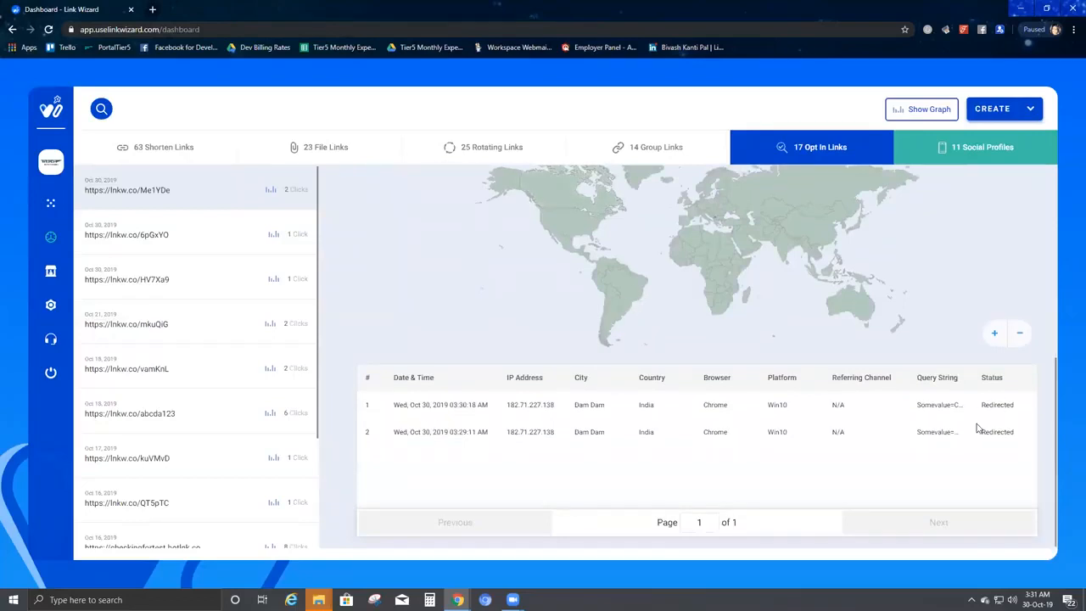
{"action": "left_click_drag", "start_coordinate": [1018, 411], "coordinate": [389, 418]}
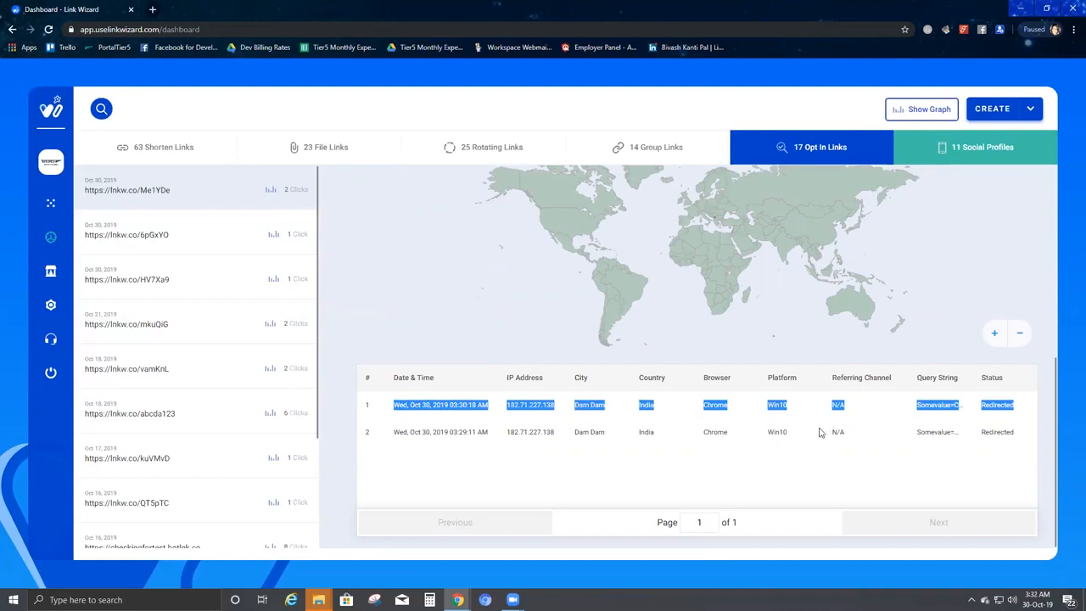
{"action": "scroll", "coordinate": [818, 431], "scroll_direction": "up", "scroll_amount": 4}
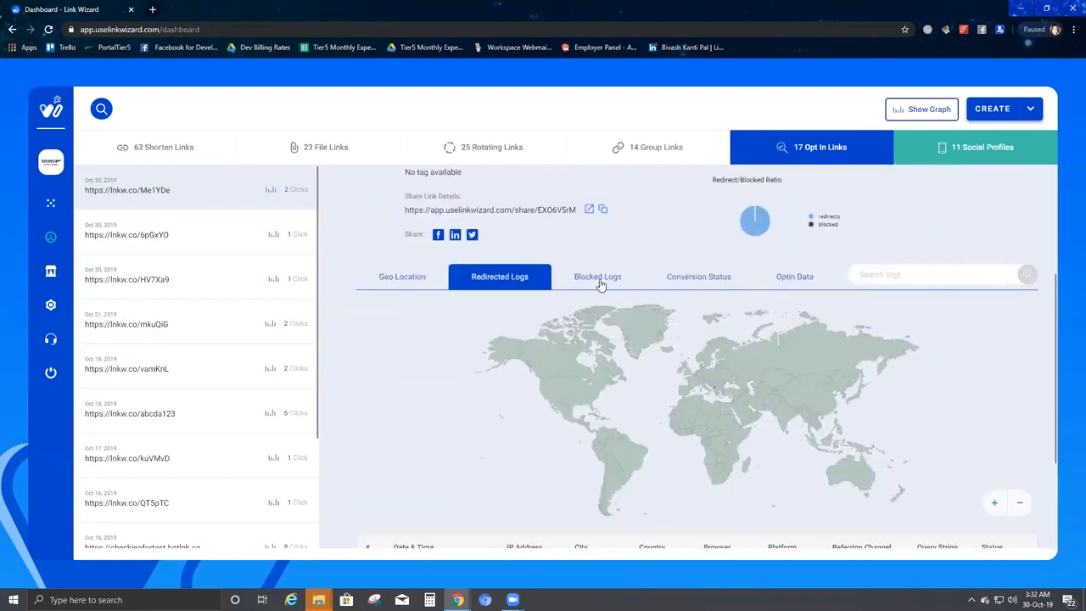
Check the Blocked Logs and Conversion Status for lnkw.co/Me1YDe, both empty.
{"action": "left_click", "coordinate": [600, 281]}
{"action": "scroll", "coordinate": [770, 415], "scroll_direction": "down", "scroll_amount": 2}
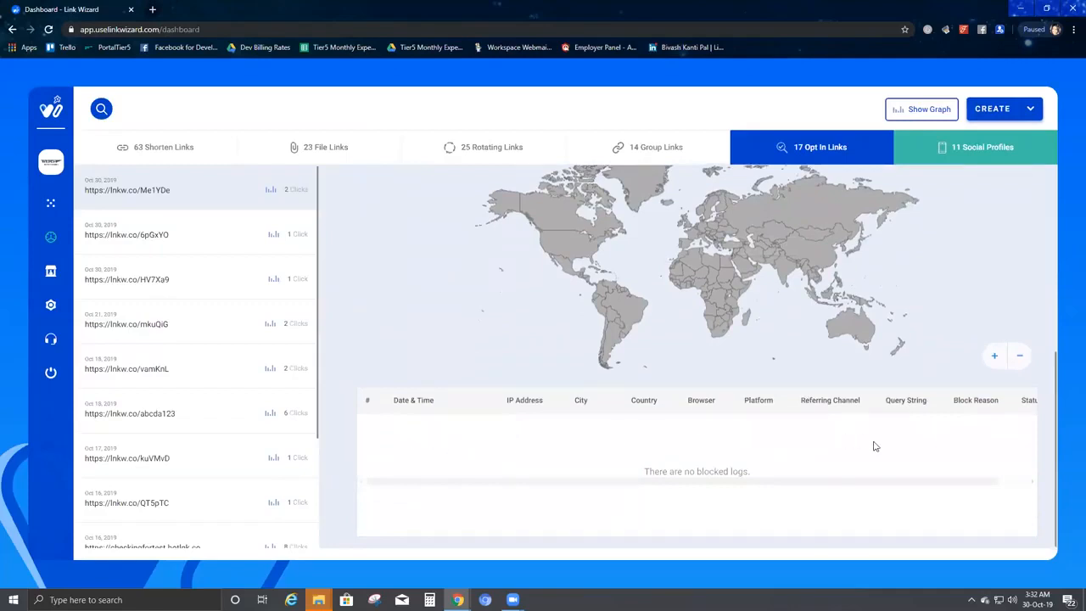
{"action": "scroll", "coordinate": [844, 349], "scroll_direction": "up", "scroll_amount": 2}
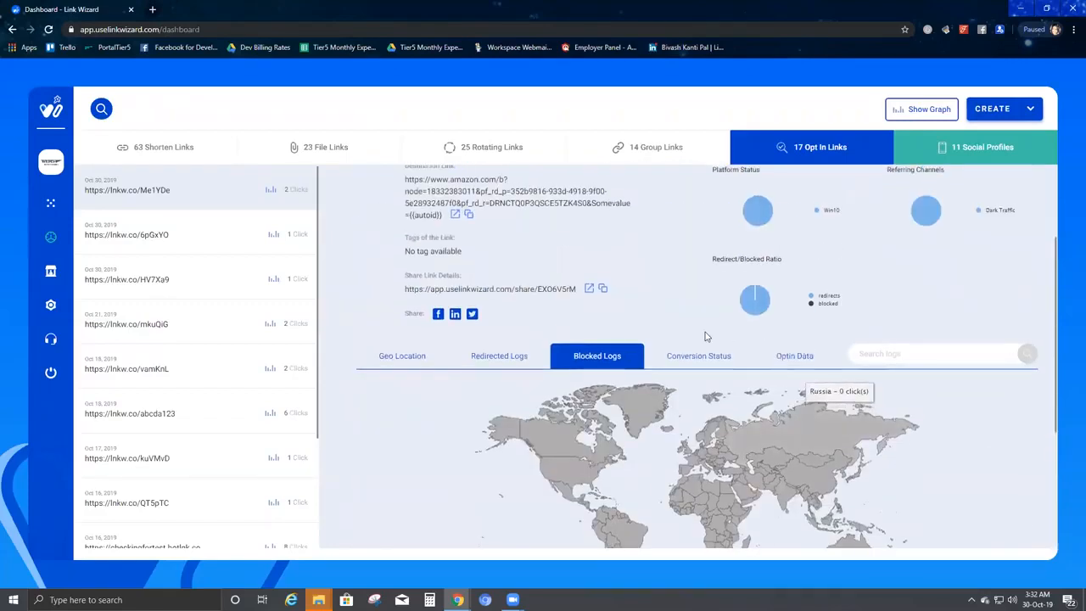
{"action": "left_click", "coordinate": [719, 360]}
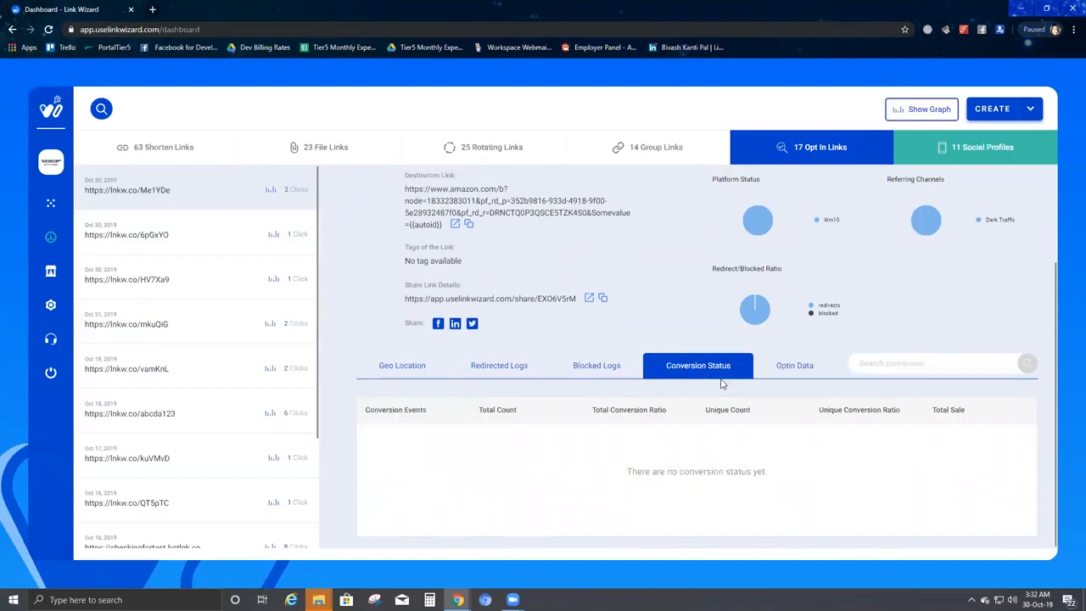
Show the Optin Data and review both entries' names, phone numbers and Oct 30, 2019 opt-in times.
{"action": "left_click", "coordinate": [787, 373]}
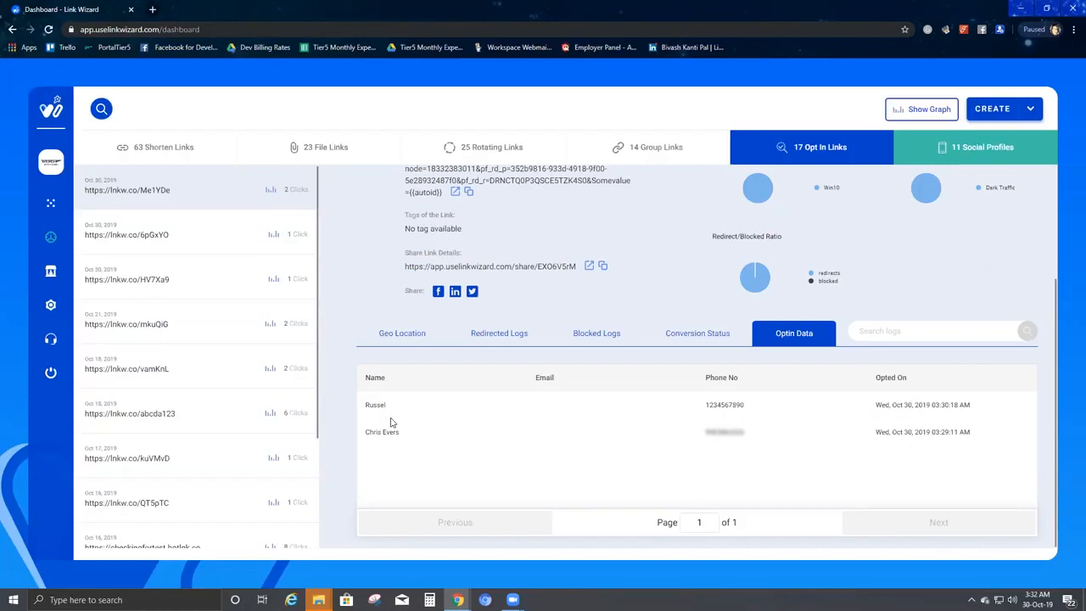
{"action": "left_click_drag", "start_coordinate": [364, 405], "coordinate": [1024, 454]}
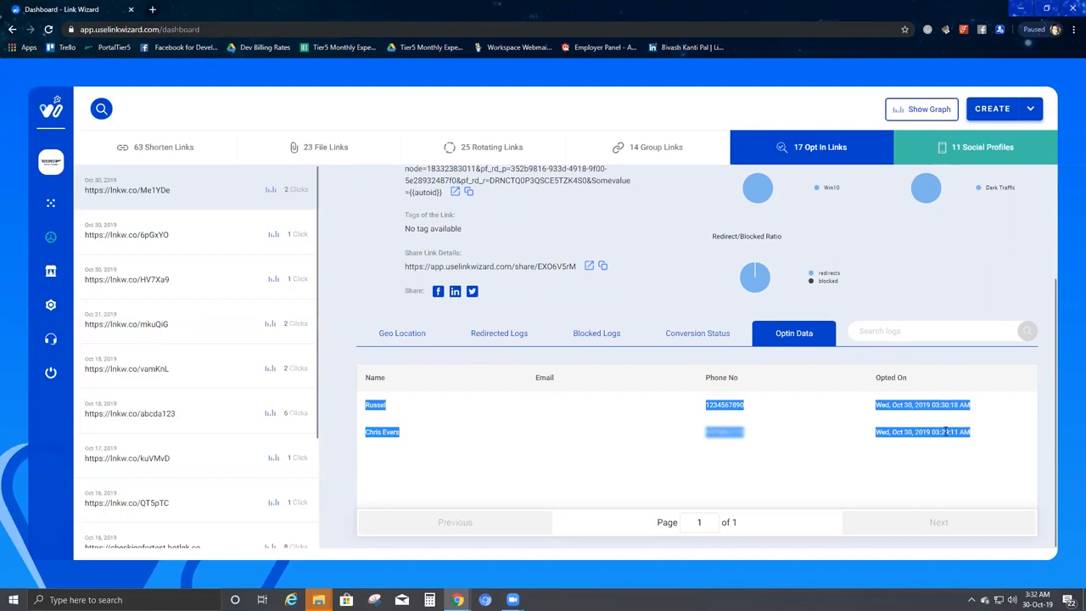
{"action": "left_click", "coordinate": [916, 419]}
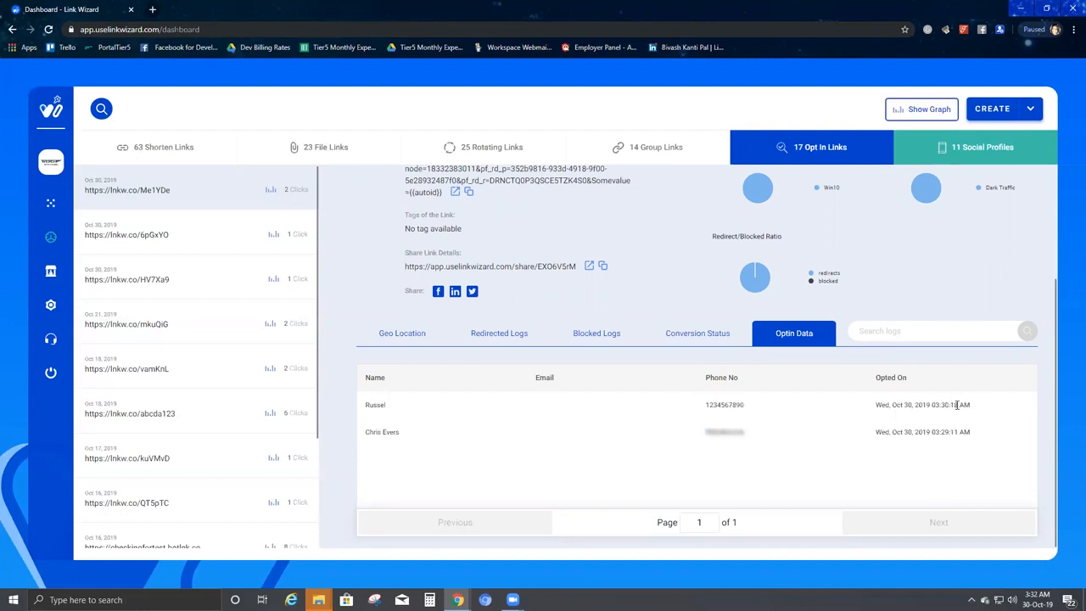